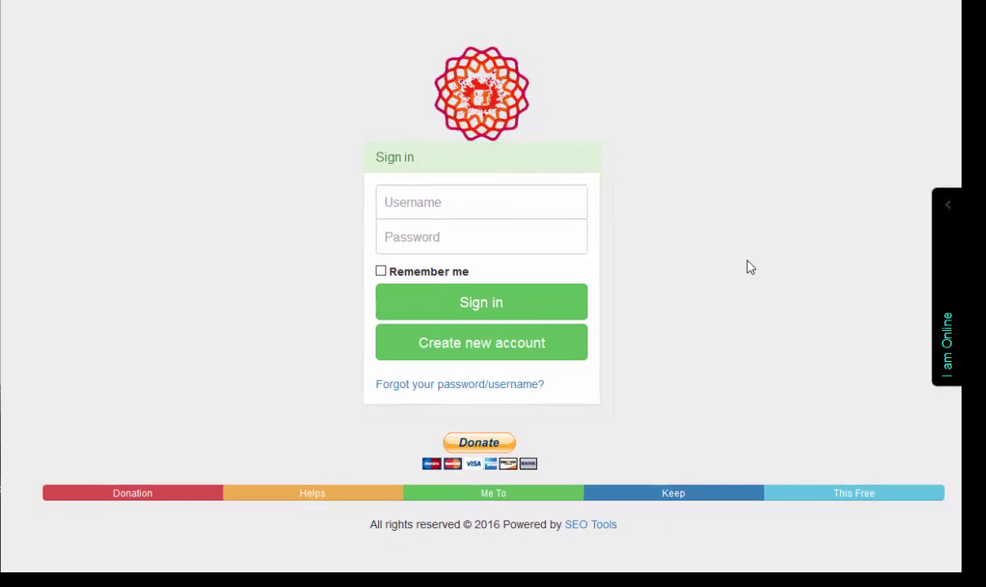
- Open the sign-up form and enter the chosen username, moving on to the Facebook Id field
left_click(445, 351)
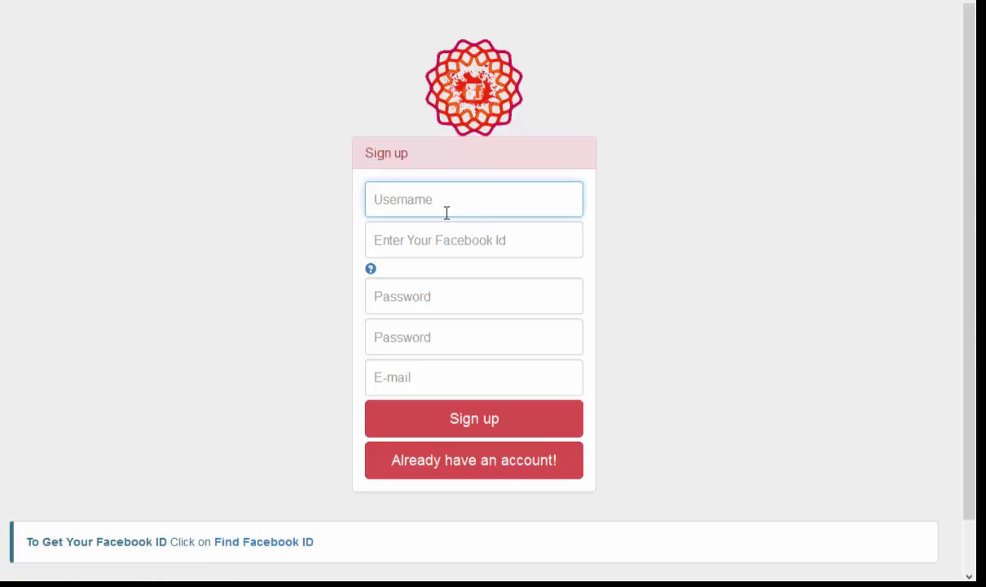
type("ray")
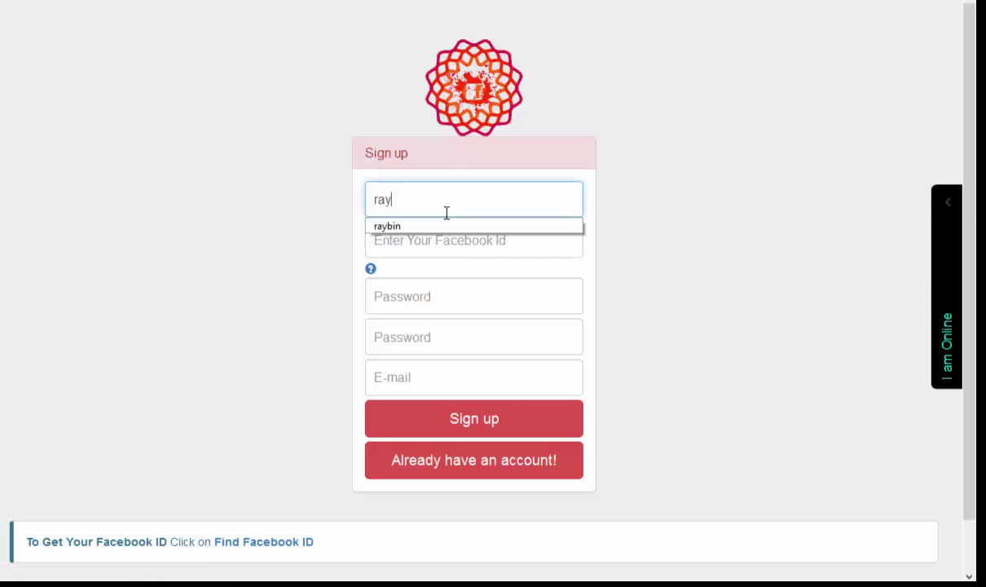
type("bin")
key("Tab")
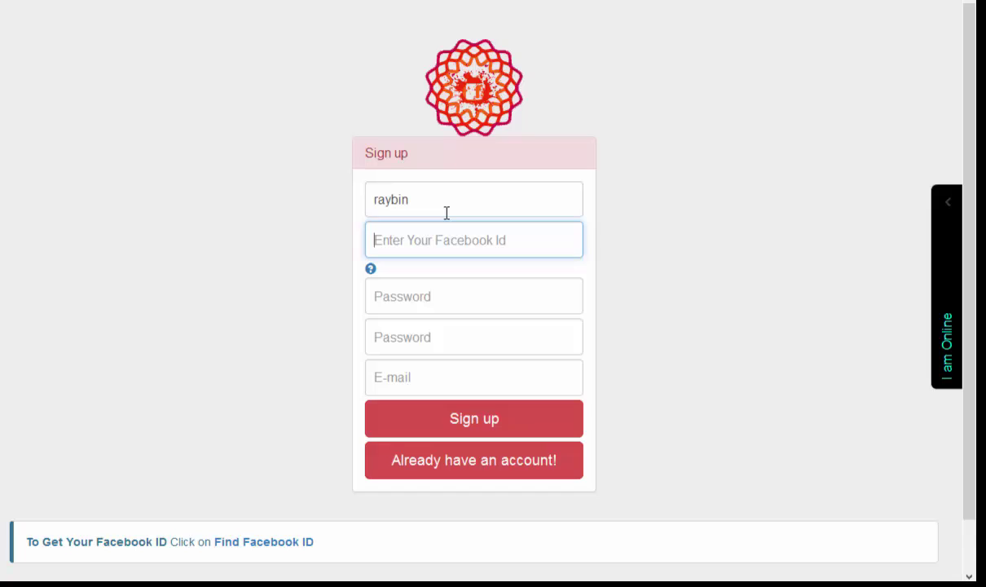
- Bring up the Facebook Id help and put focus in the Facebook Id field
mouse_move(371, 273)
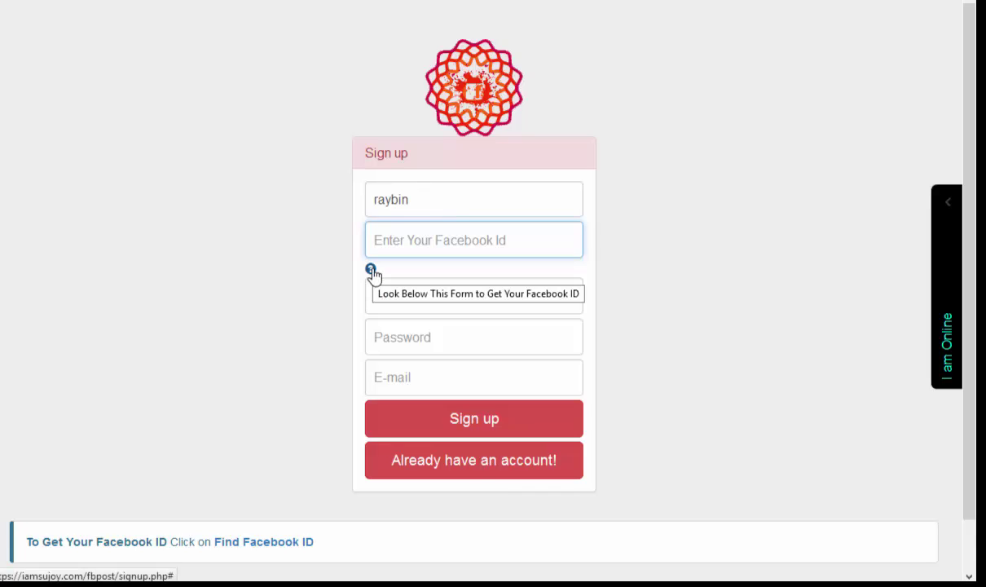
scroll(371, 275, "down", 1)
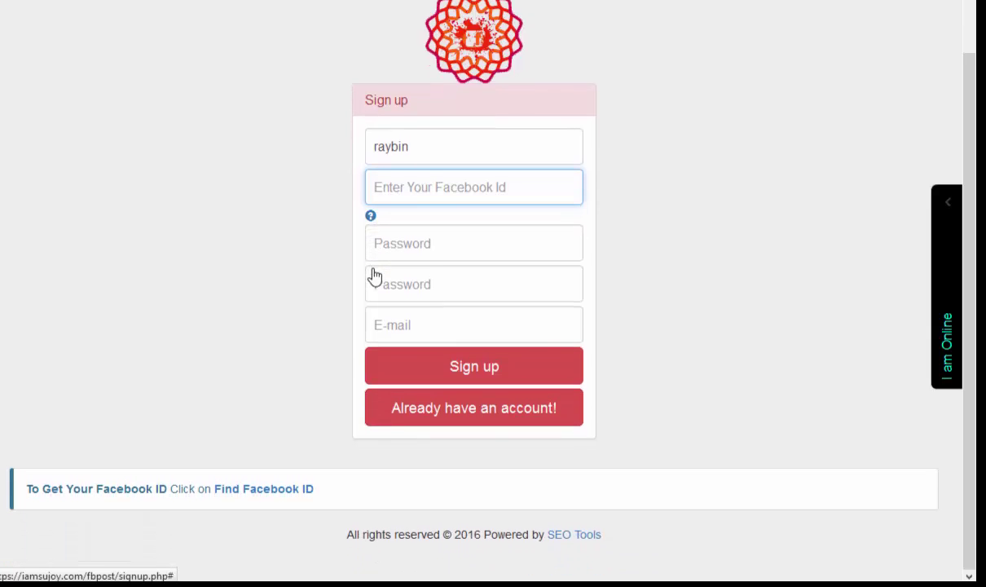
left_click(428, 198)
key("Escape")
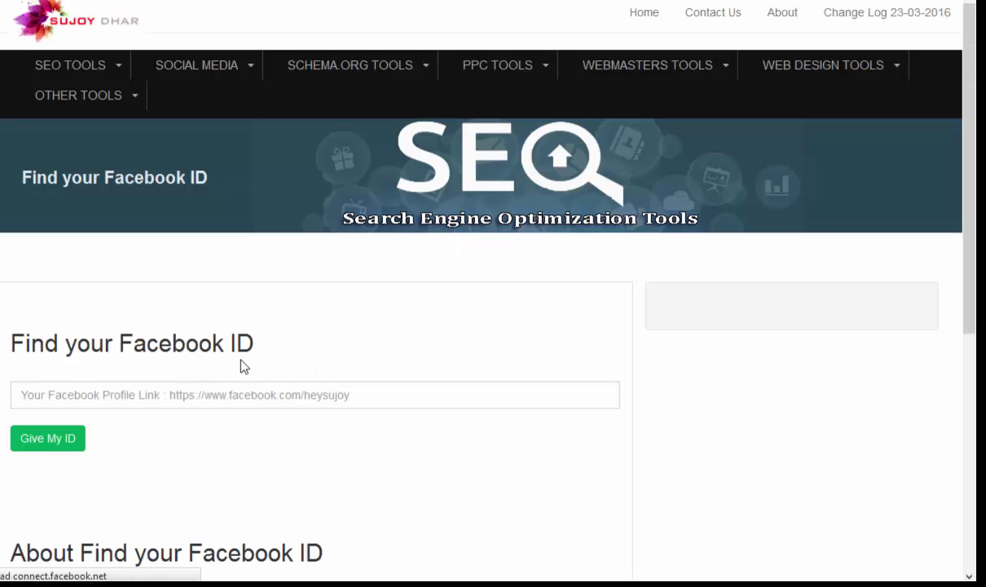
- Copy the Facebook profile link from a new tab and paste it into the profile-link box
scroll(224, 370, "down", 1)
left_click(20, 300)
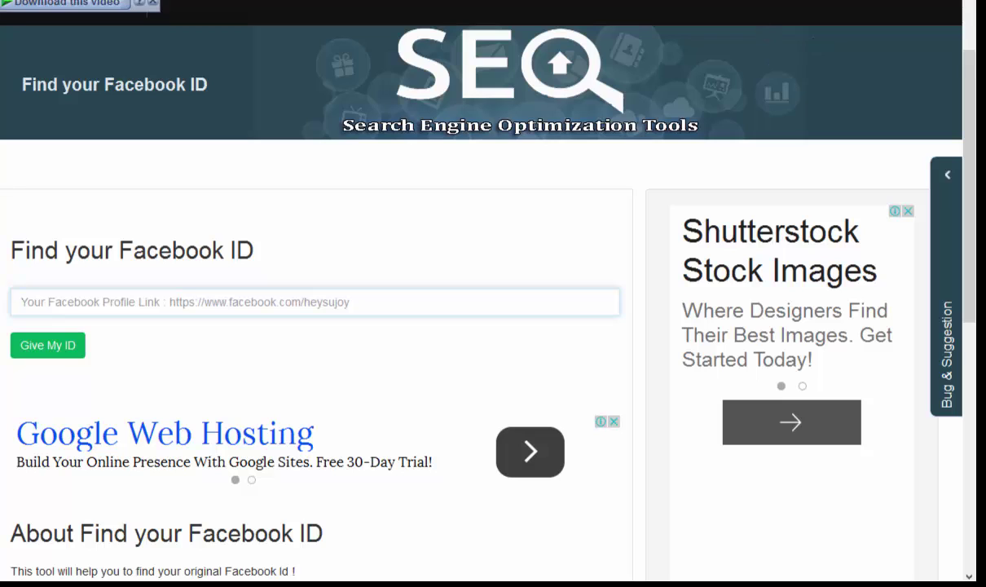
key("ctrl+t")
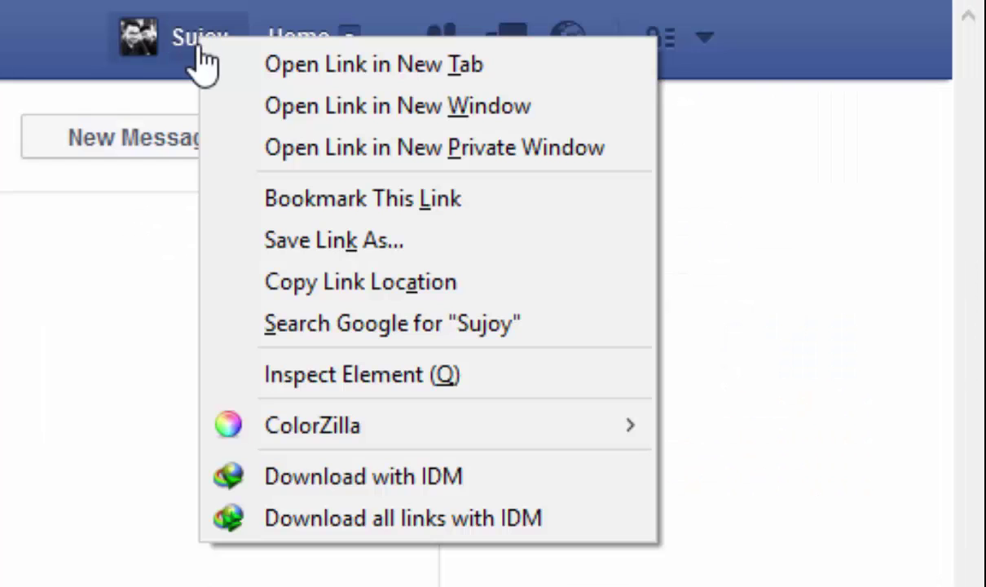
left_click(312, 285)
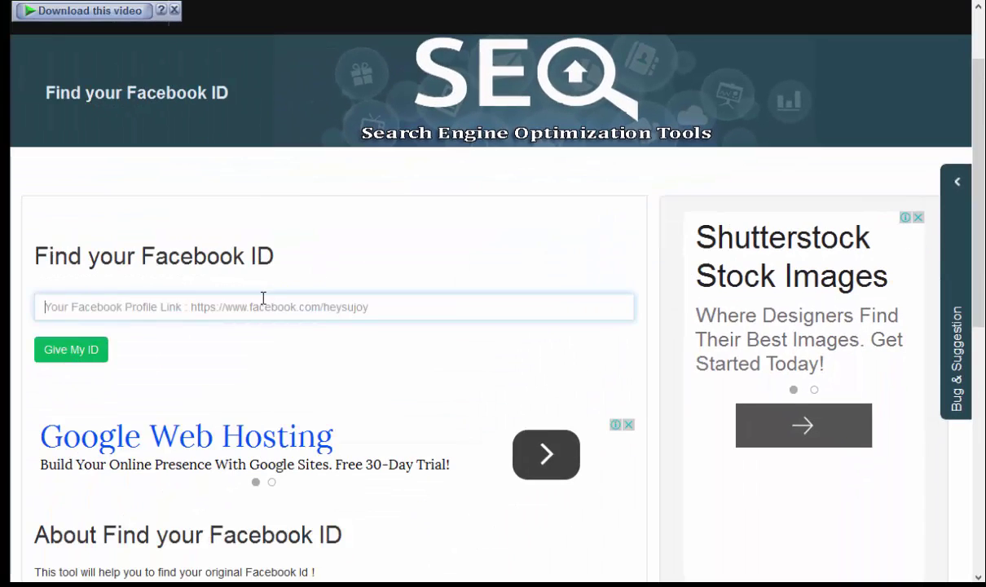
key("ctrl+v")
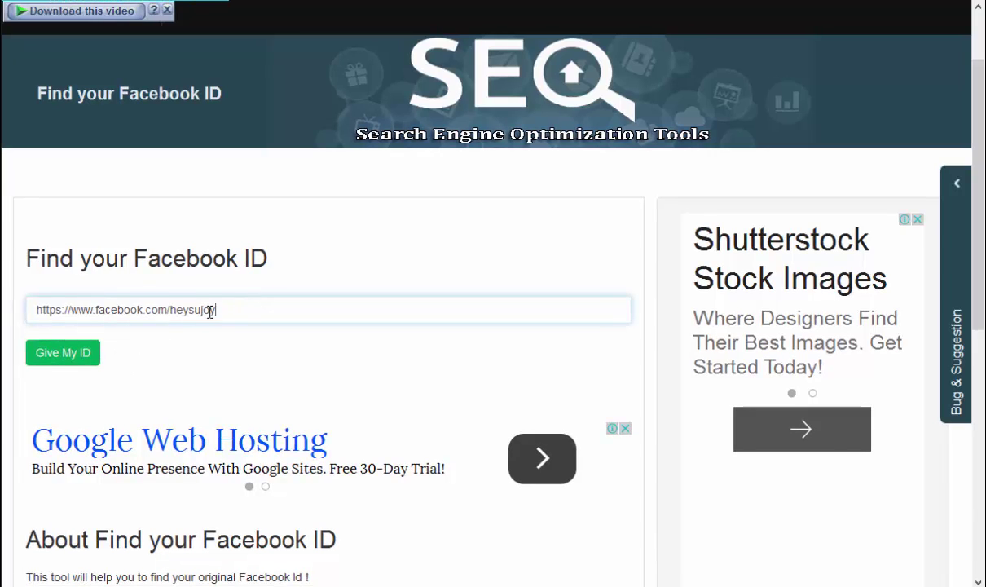
left_click_drag(214, 310, 59, 303)
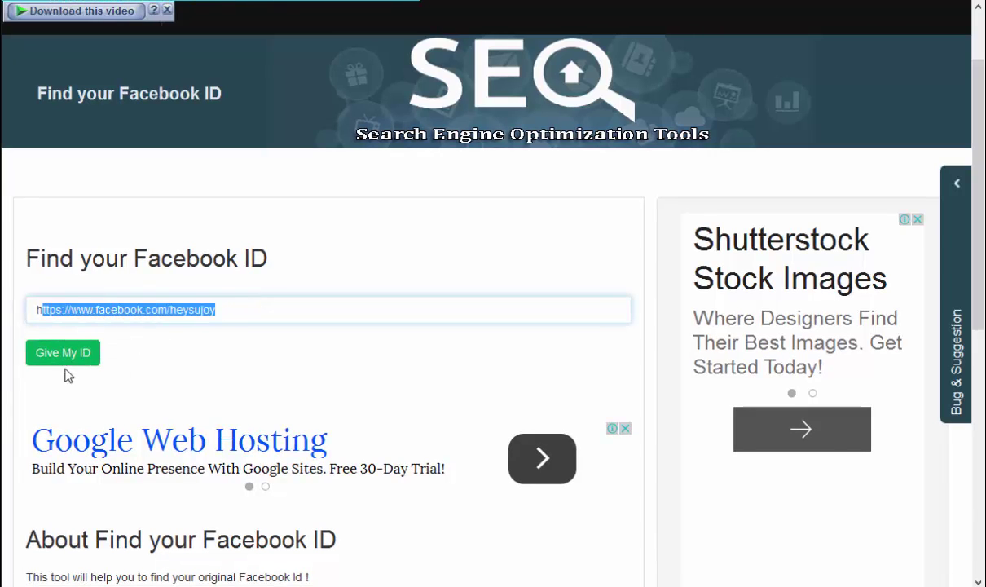
left_click(144, 308)
- Run Give My ID and copy the returned numeric Facebook ID
left_click(69, 359)
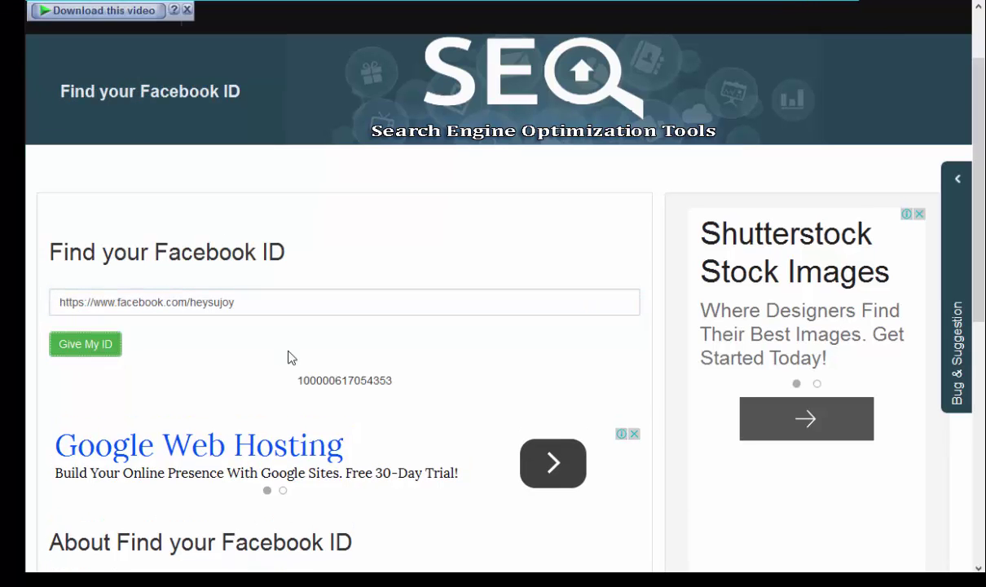
left_click_drag(393, 381, 299, 381)
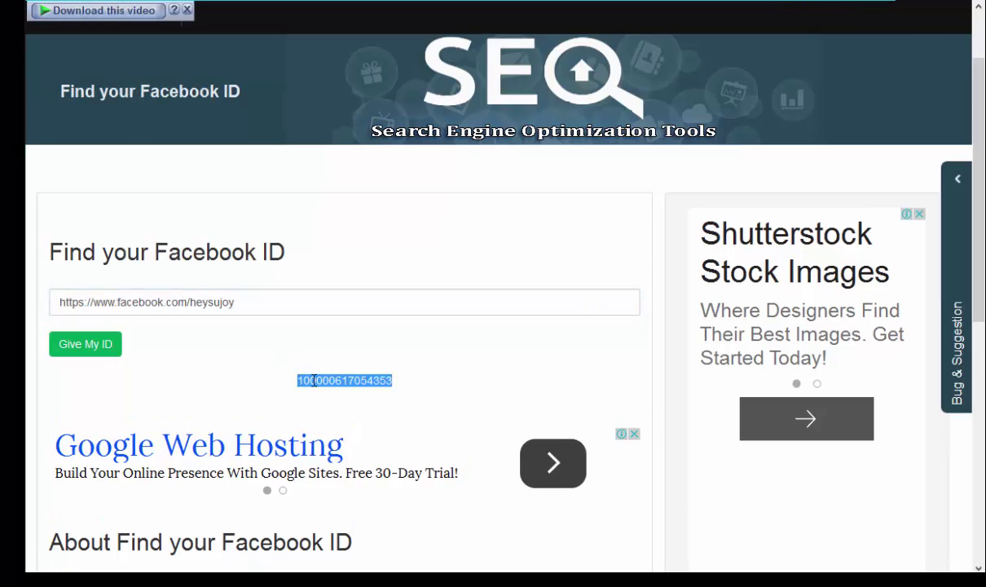
right_click(299, 381)
left_click(322, 391)
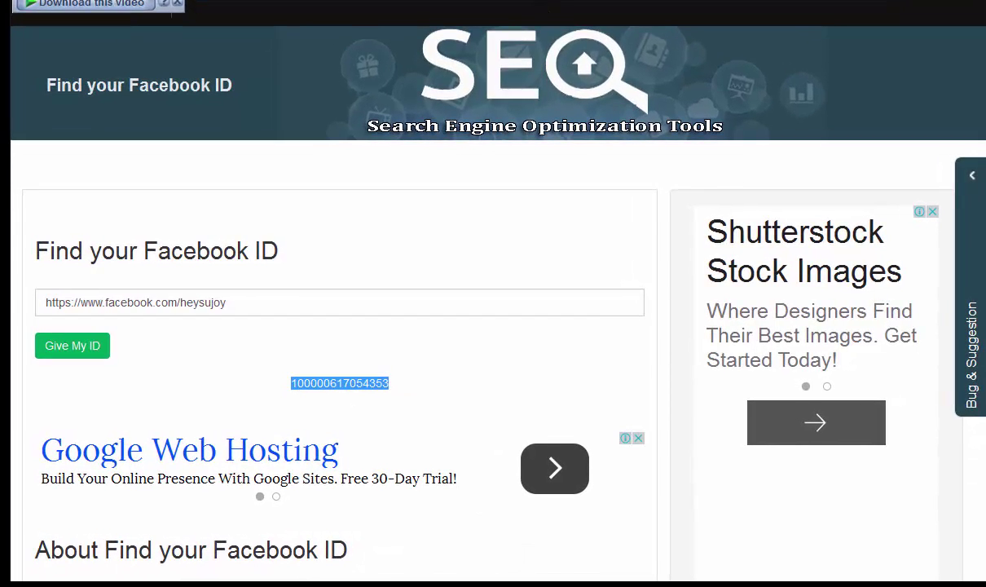
- Paste the Facebook ID into the sign-up form and enter the password twice
key("ctrl+Tab")
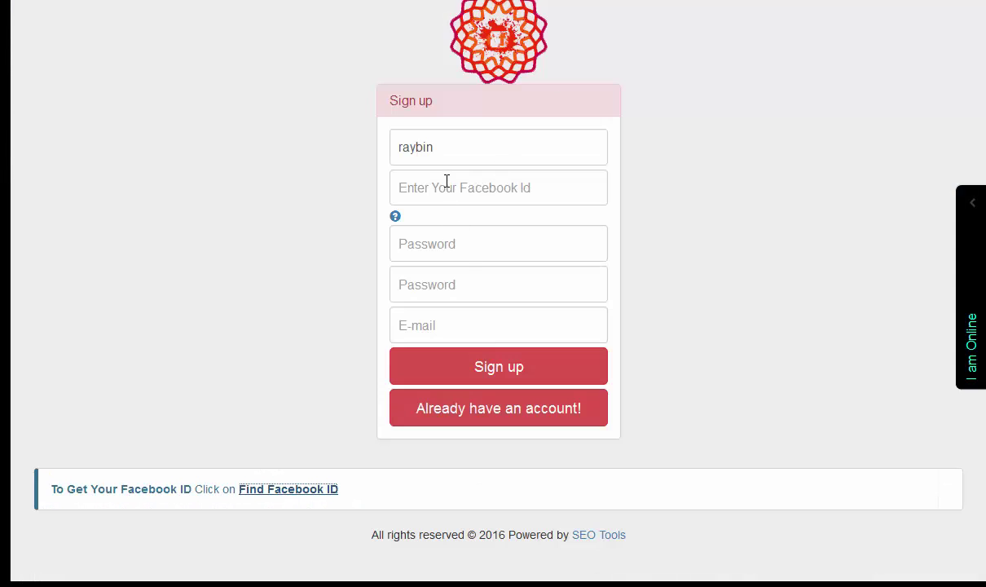
left_click(447, 185)
key("ctrl+v")
left_click(521, 247)
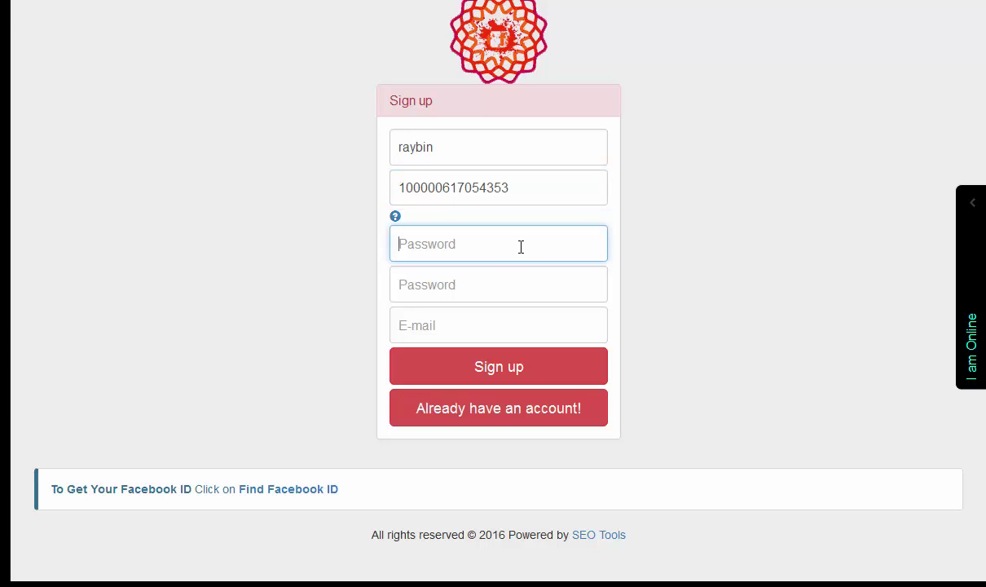
type("••••••••••")
key("Tab")
type("••••••••••")
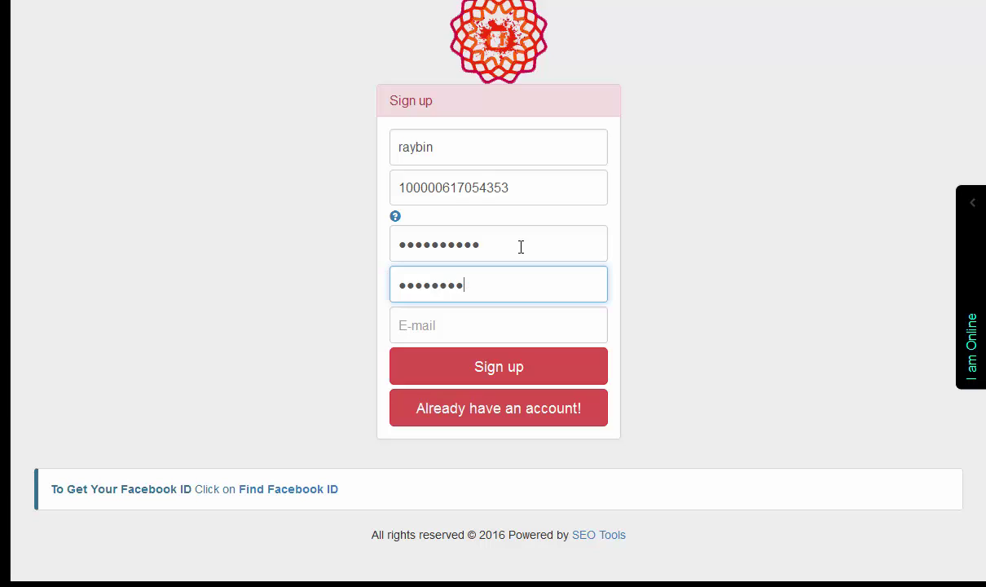
- Fill in the e-mail address from the suggestion and submit the sign-up
key("Tab")
type("djsujoy")
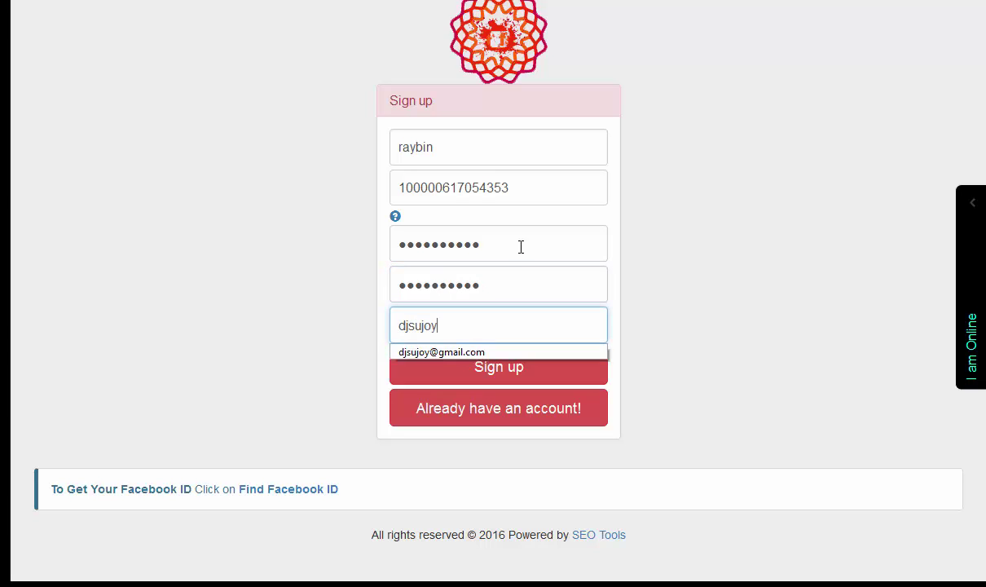
key("Down")
key("Tab")
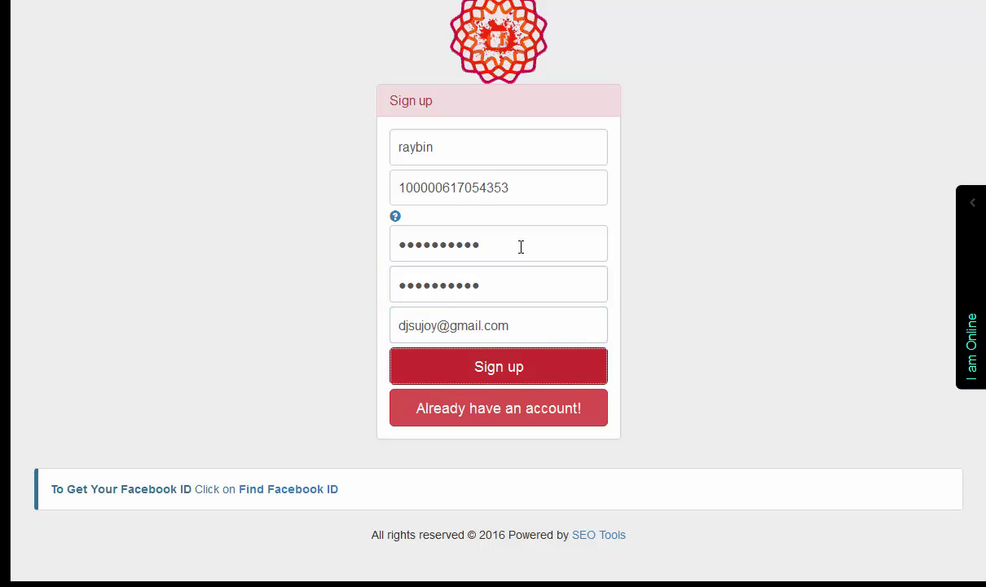
left_click(635, 357)
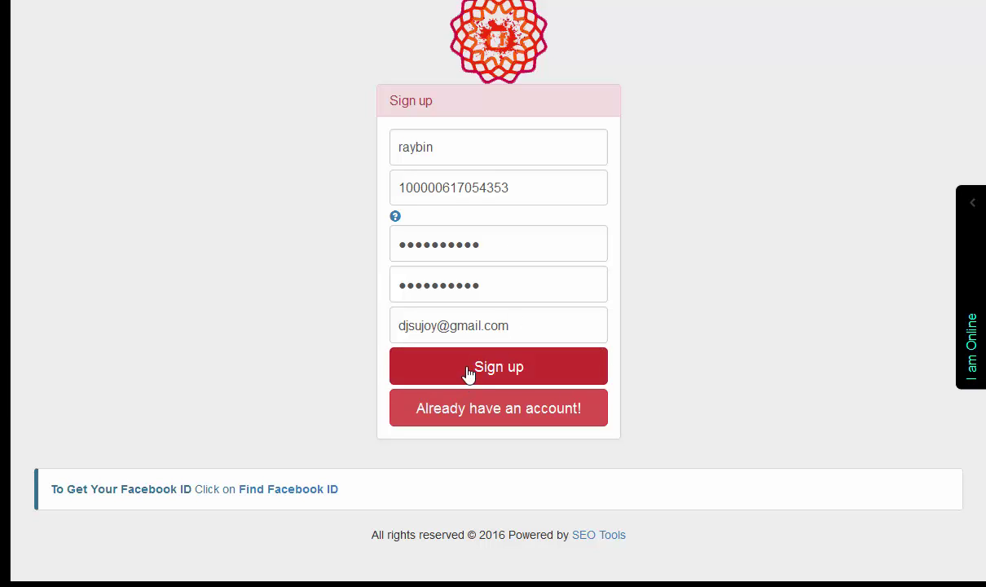
left_click(469, 371)
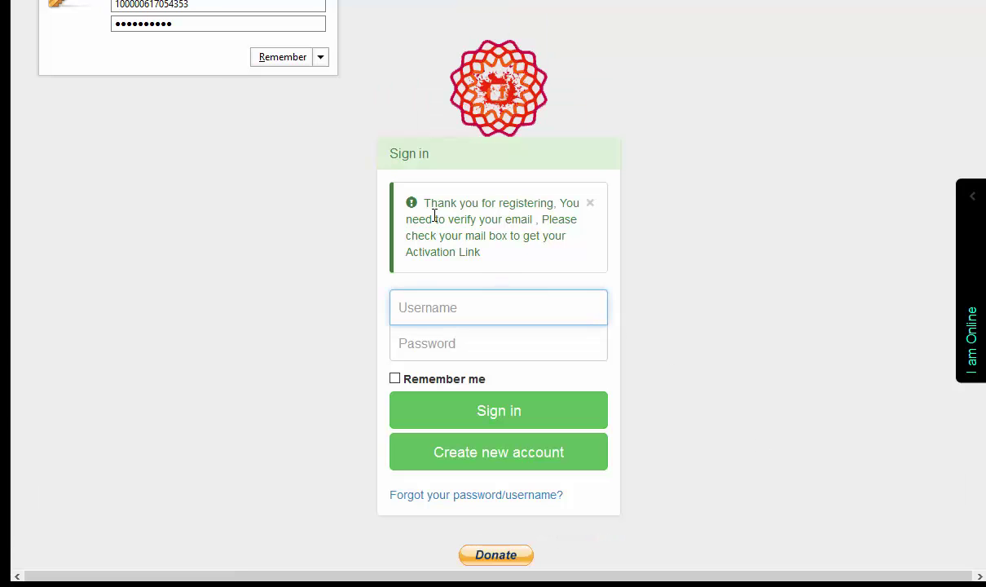
- Read through the registration thank-you message asking for e-mail verification
left_click_drag(424, 203, 566, 260)
left_click(565, 260)
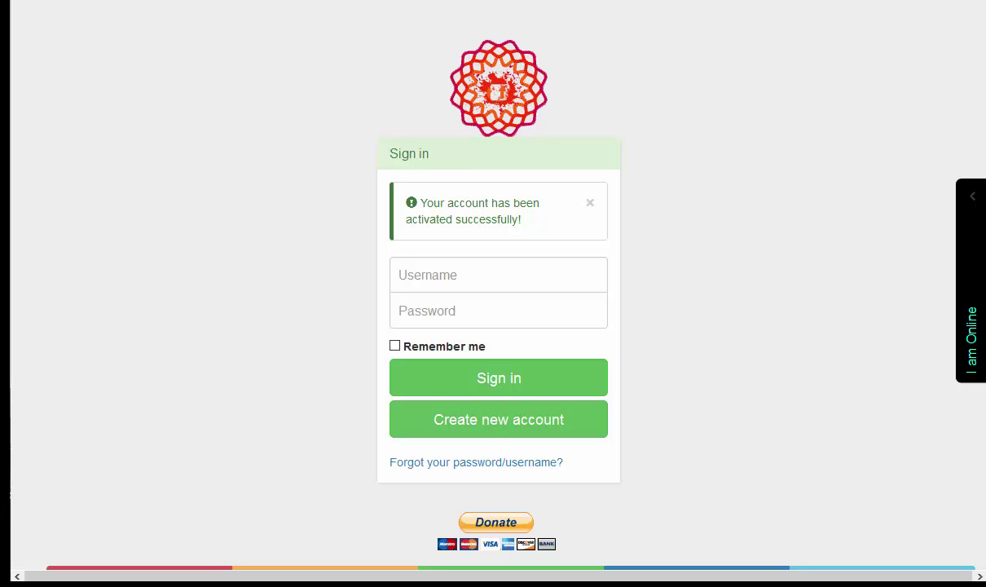
- Sign in with the account username and password, correcting a mistyped username first
left_click(500, 267)
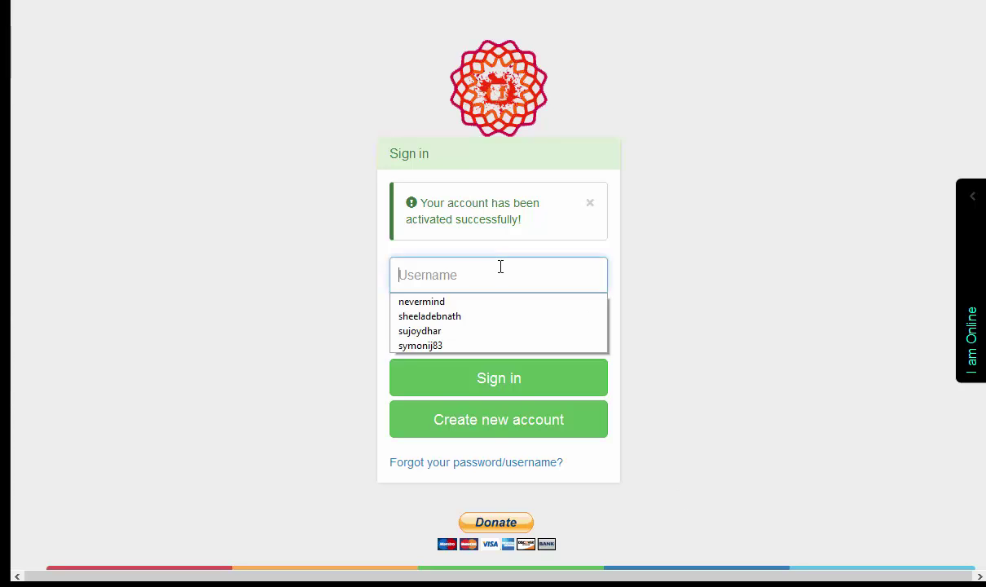
type("djsujoy")
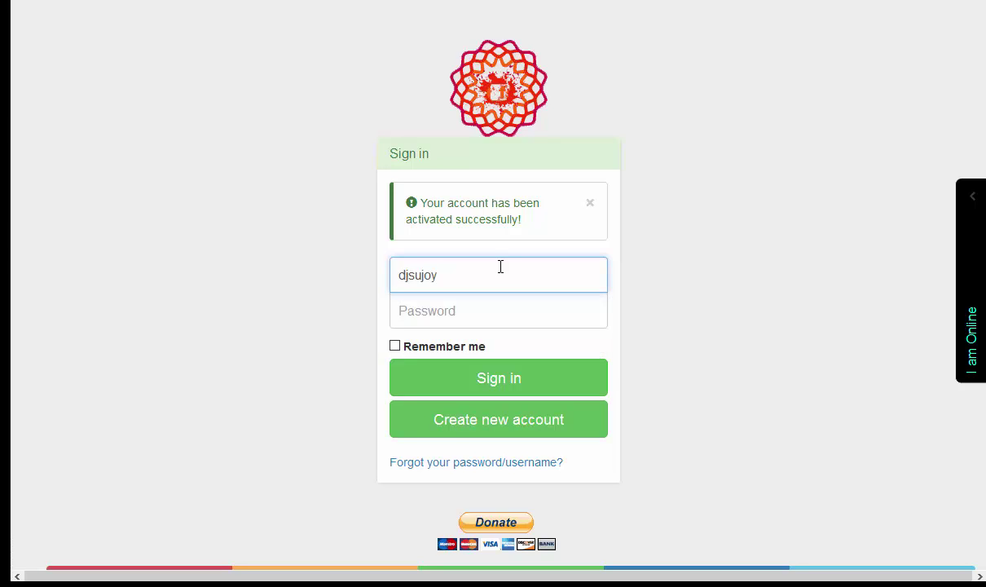
key("ctrl+a")
type("r")
key("BackSpace")
type("raybin")
key("Tab")
type("••••••••••")
key("Return")
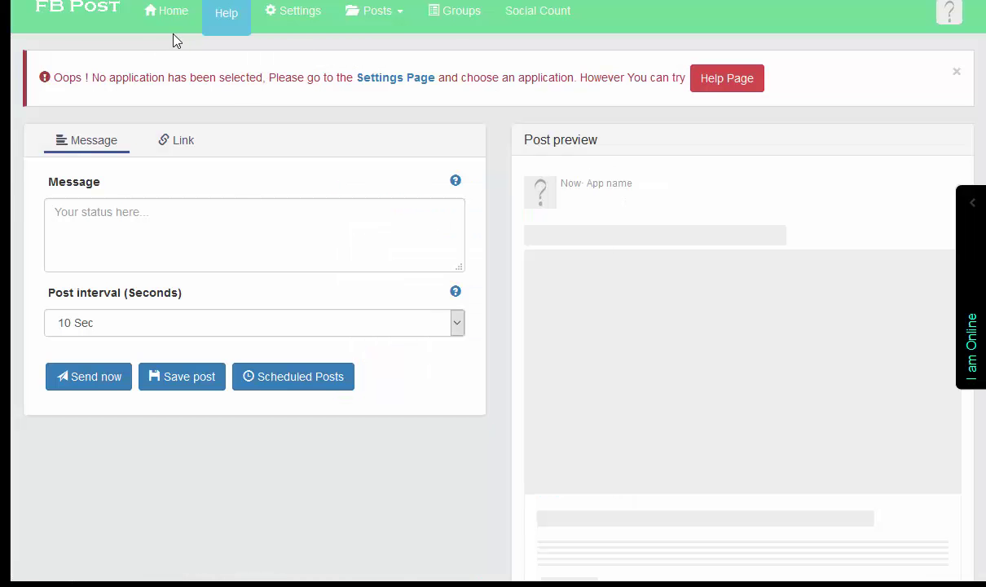
- Follow the no-application warning from the help page to the Settings page
left_click(737, 82)
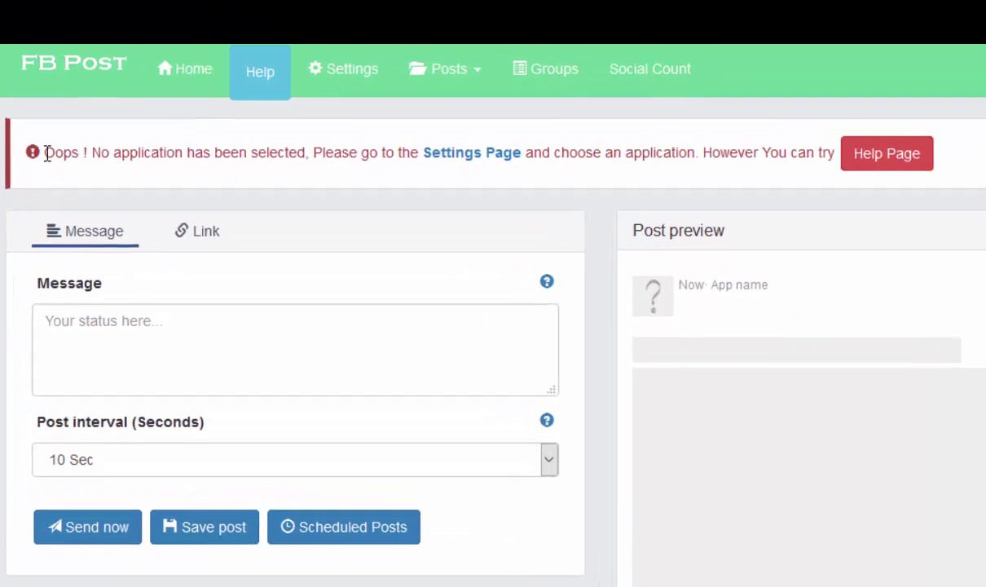
left_click_drag(44, 86, 200, 90)
left_click_drag(245, 165, 854, 170)
left_click(921, 170)
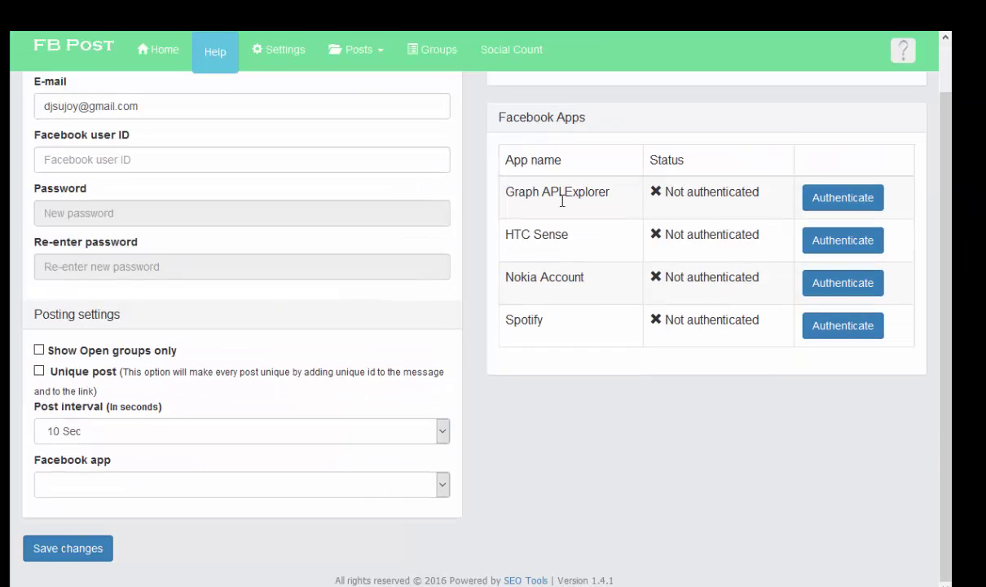
- Start authenticating Graph API Explorer under Facebook Apps
scroll(604, 221, "down", 3)
scroll(604, 221, "up", 2)
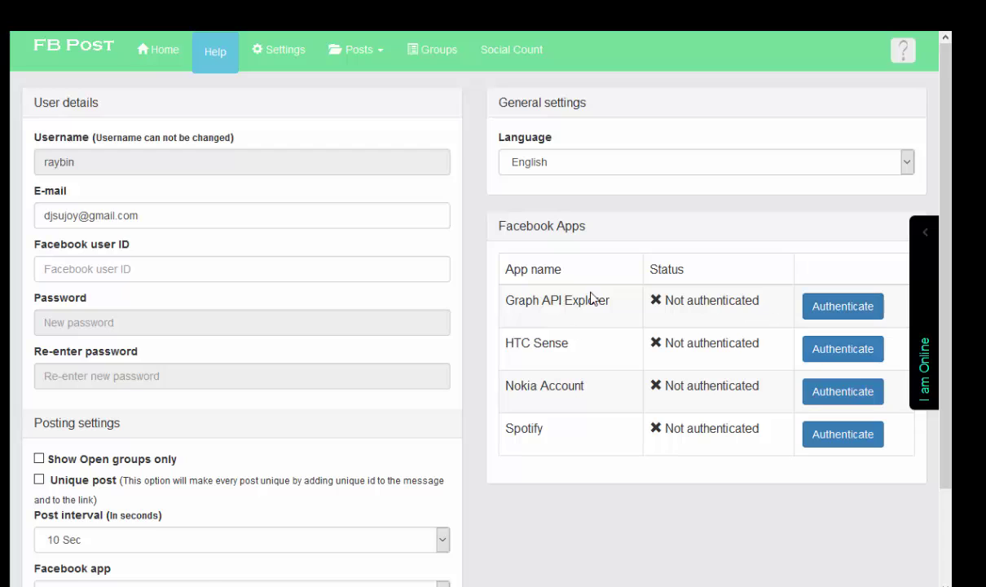
triple_click(511, 304)
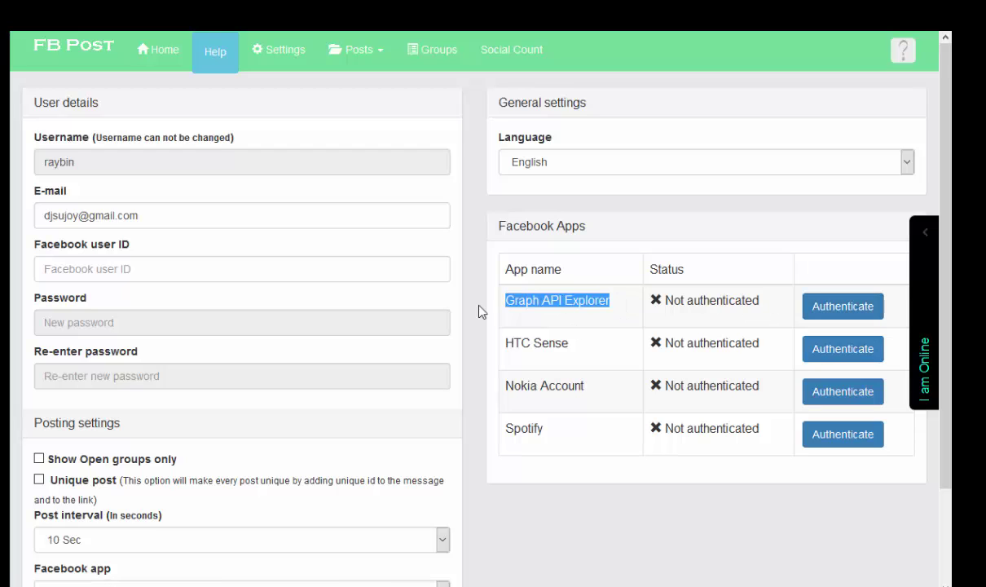
left_click(648, 306)
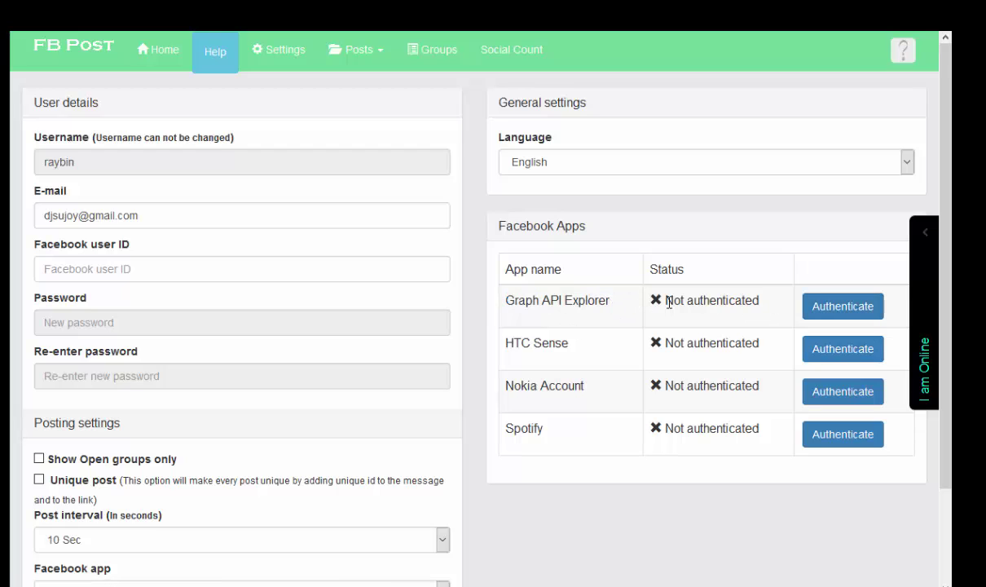
left_click(843, 310)
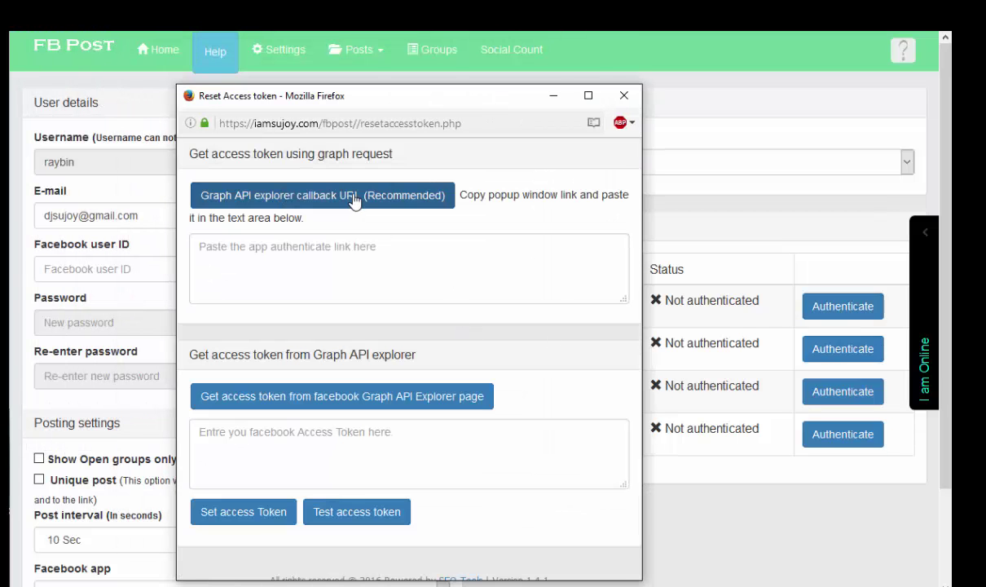
- Copy the Graph API Explorer callback URL with its token and paste it to set the access token
left_click(353, 199)
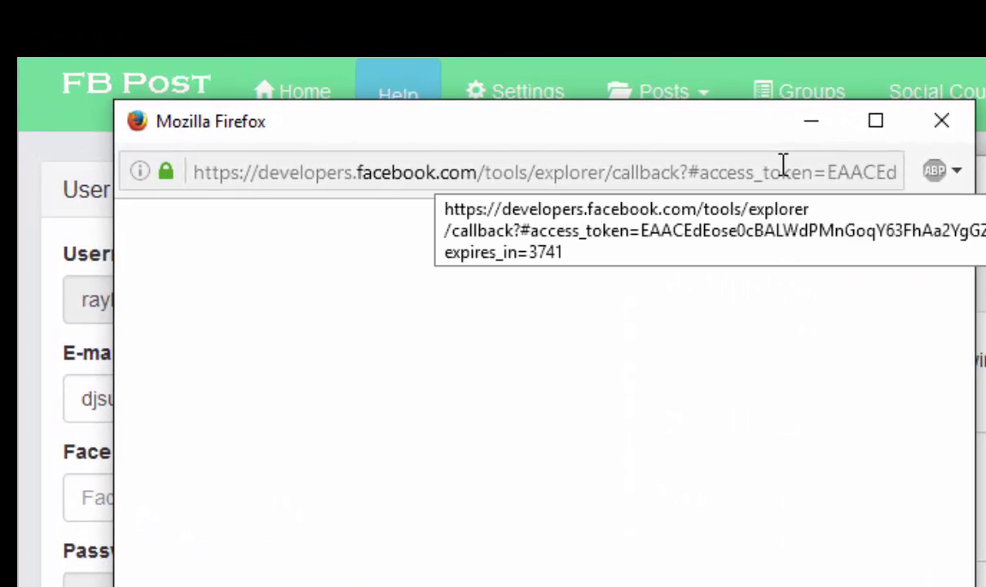
left_click(783, 171)
right_click(783, 171)
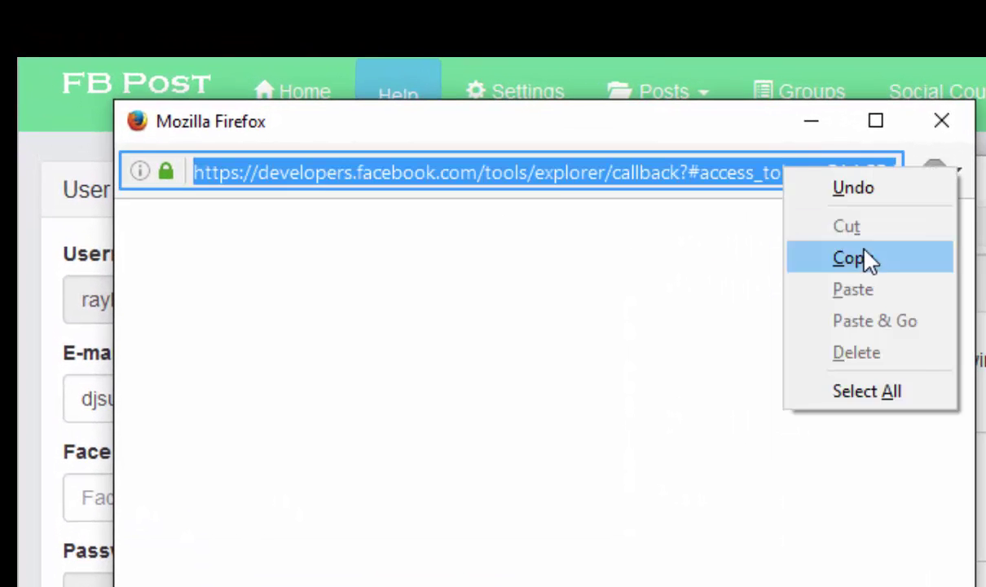
left_click(866, 255)
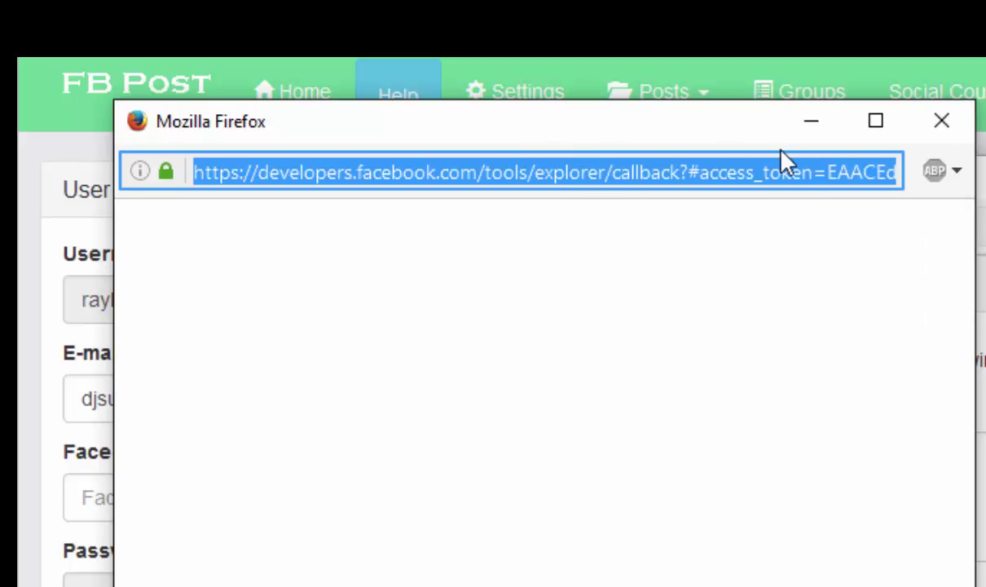
left_click(942, 121)
left_click(582, 457)
key("ctrl+v")
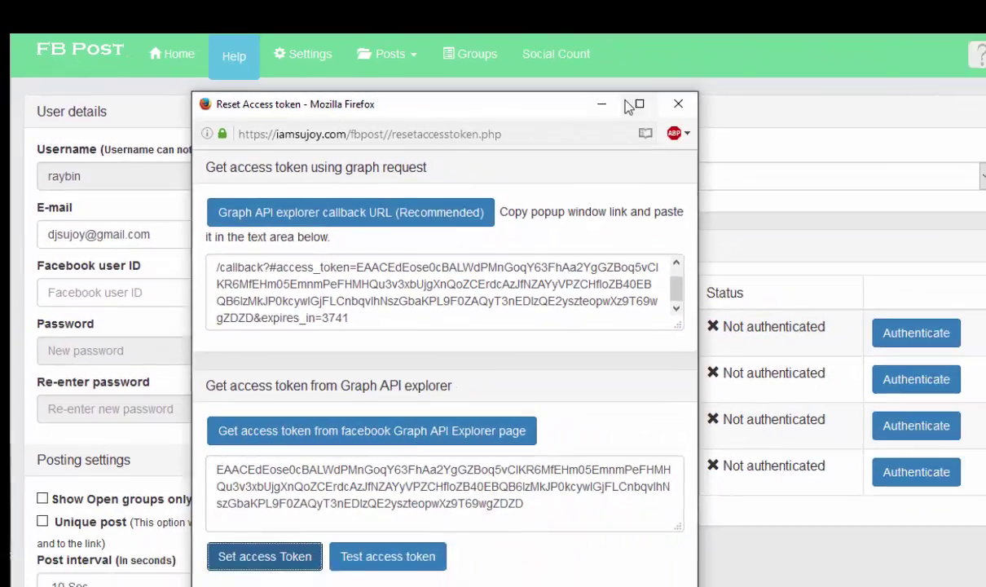
left_click(245, 555)
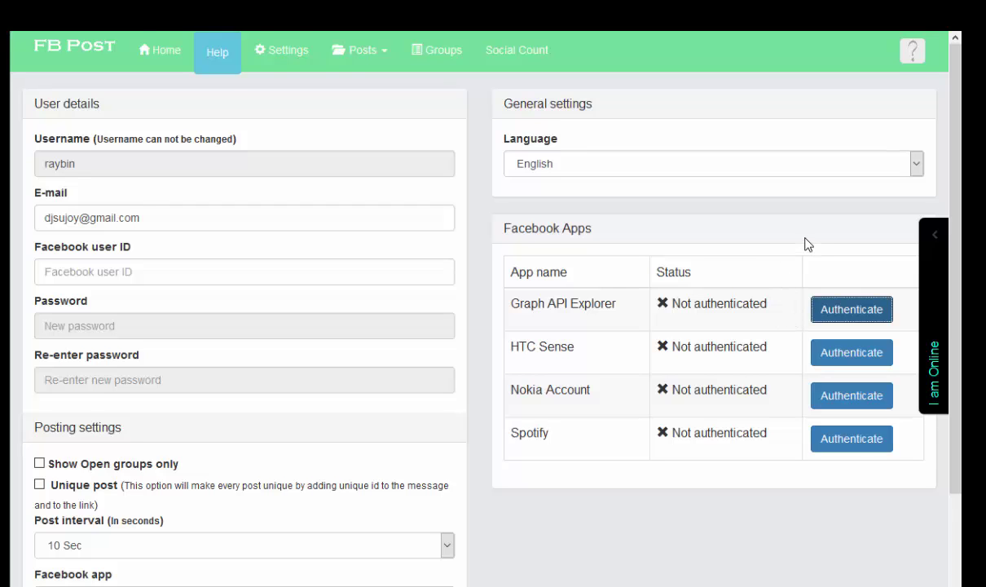
- Enable Unique post, set Post interval to 120 Sec, and save the settings
scroll(806, 243, "down", 2)
scroll(806, 244, "up", 2)
scroll(70, 466, "down", 2)
left_click(39, 376)
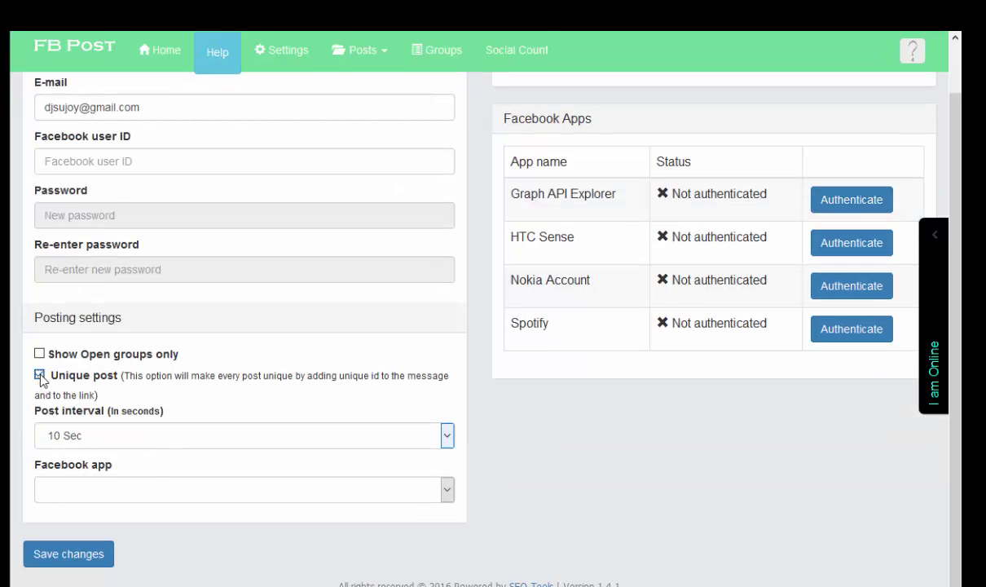
left_click(91, 436)
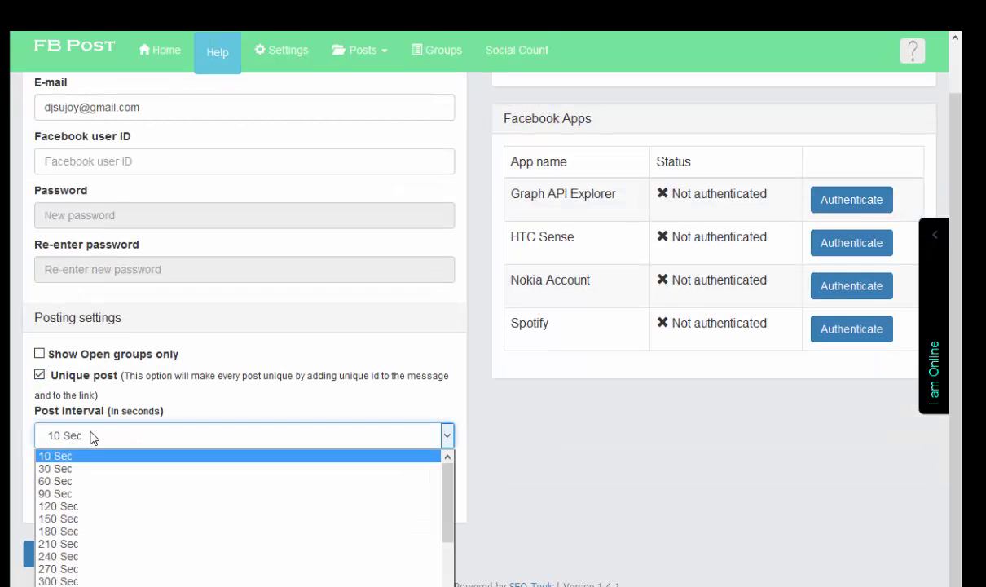
left_click(77, 507)
left_click(170, 491)
left_click(169, 492)
left_click(98, 554)
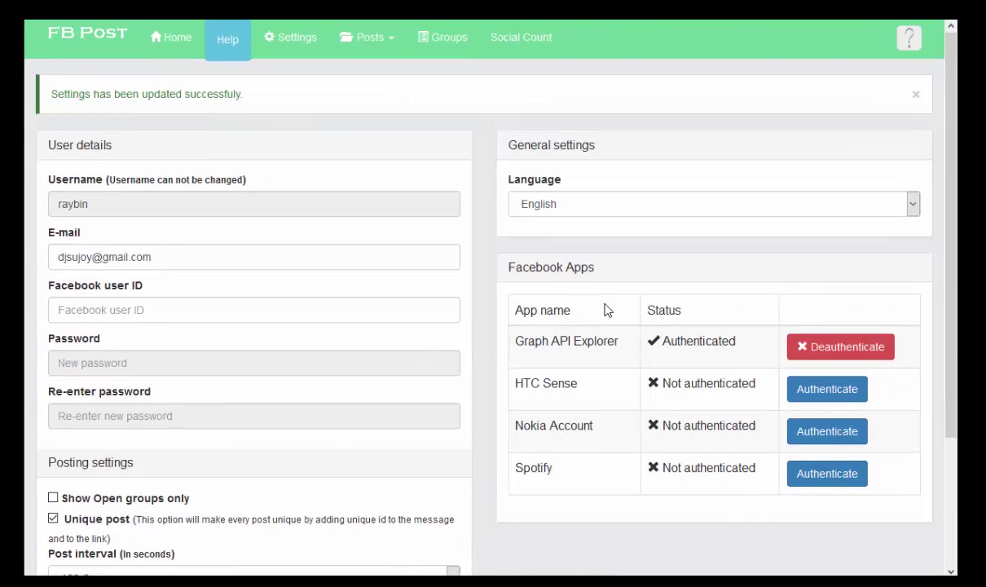
- Choose Graph API Explorer as the Facebook app for posting
scroll(605, 309, "down", 2)
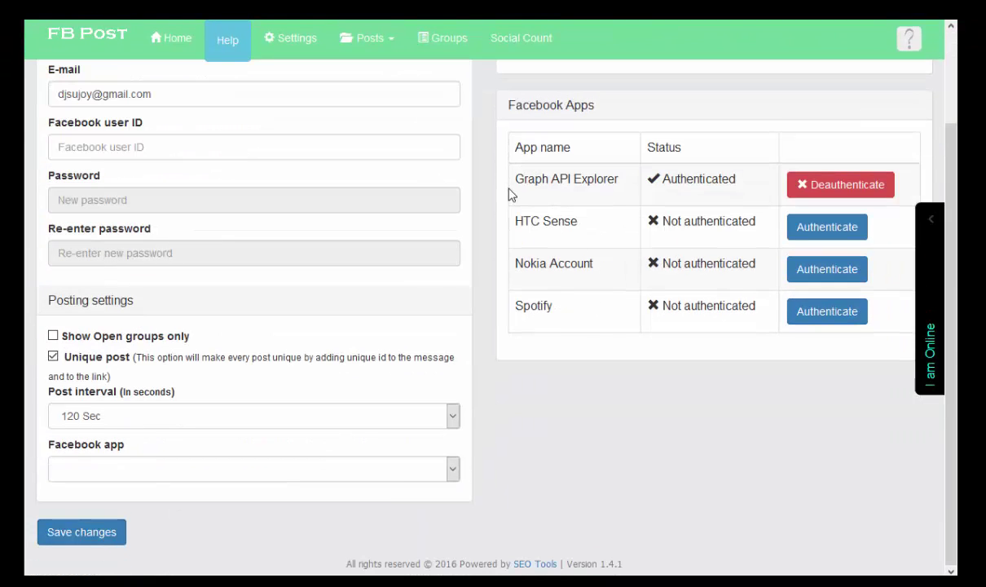
left_click_drag(511, 181, 625, 188)
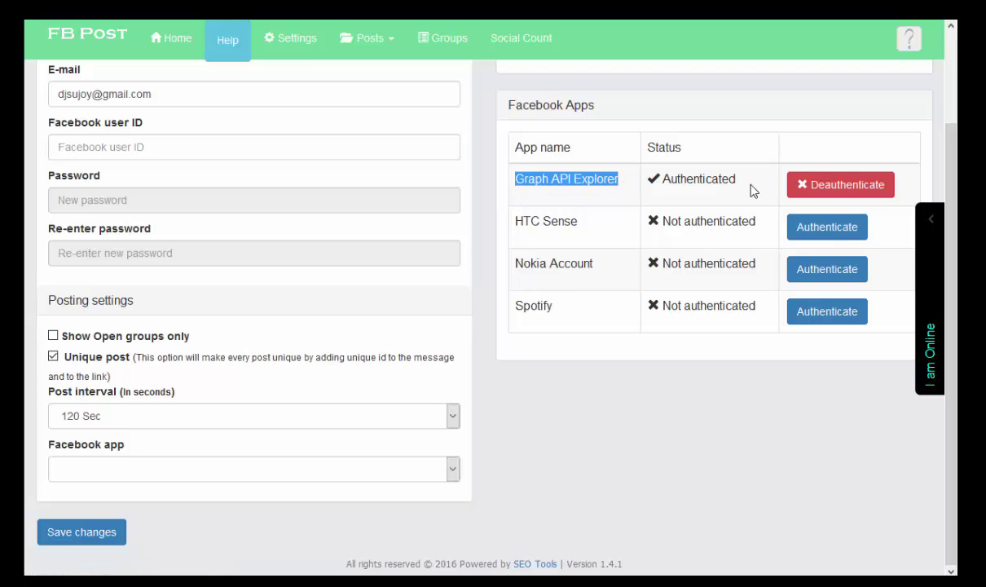
left_click(732, 203)
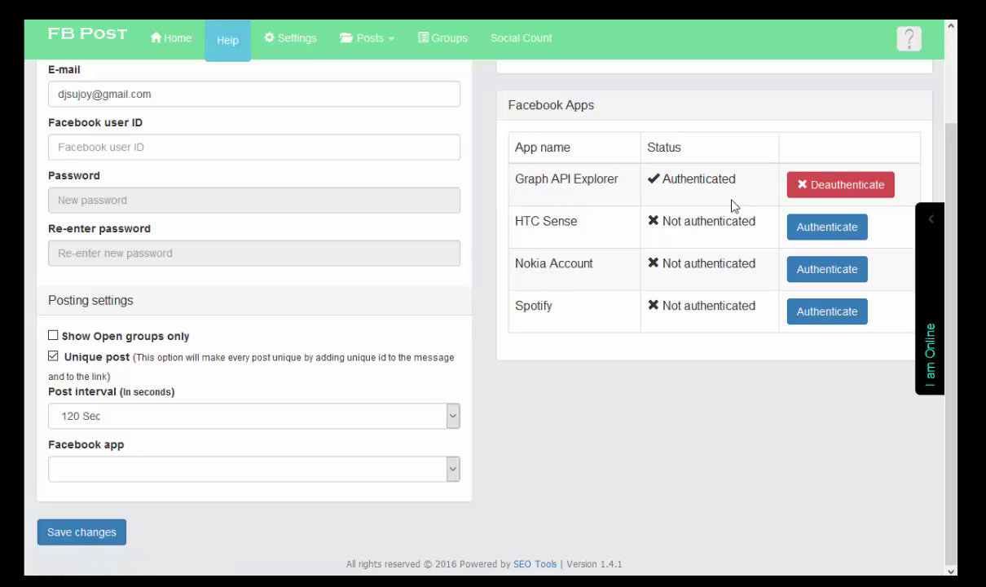
left_click(149, 476)
left_click(126, 499)
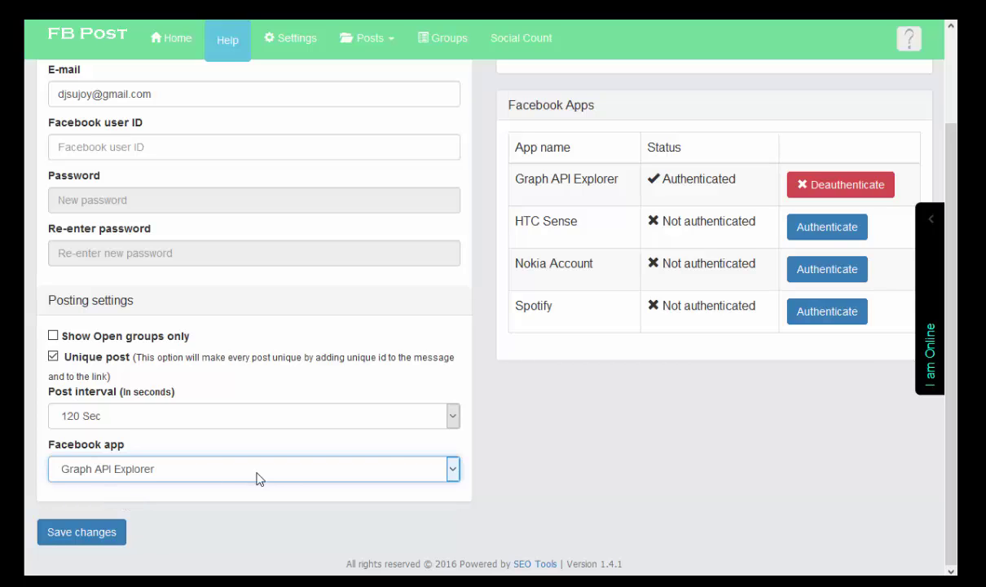
left_click(341, 478)
left_click(557, 454)
left_click(619, 452)
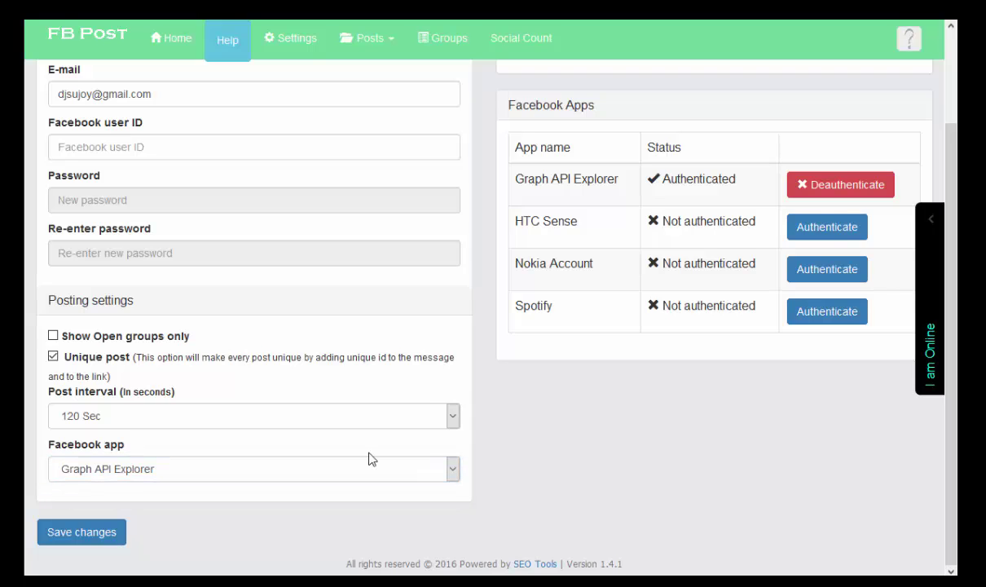
- Start authenticating Nokia Account and authorize it with Facebook
left_click(813, 272)
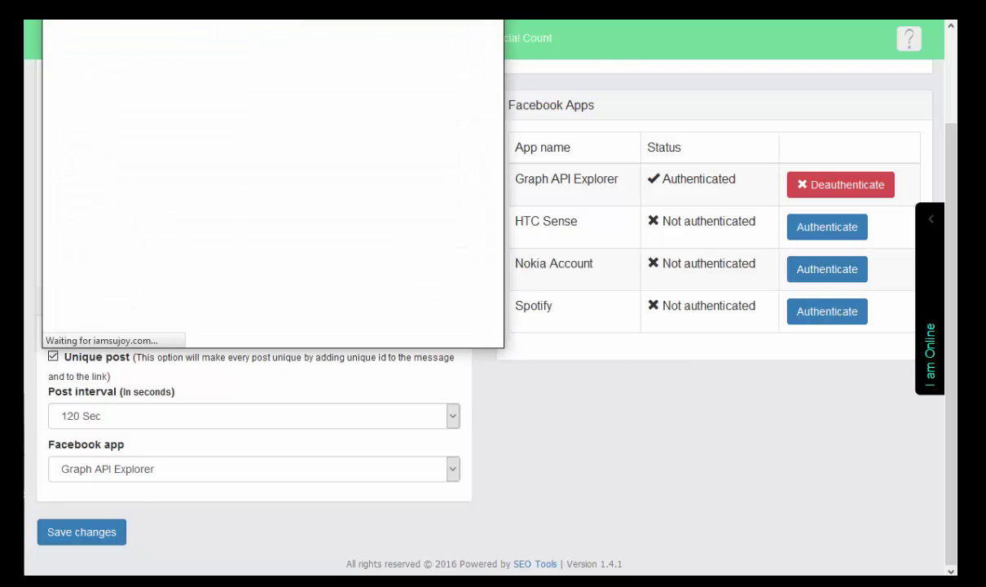
left_click(284, 210)
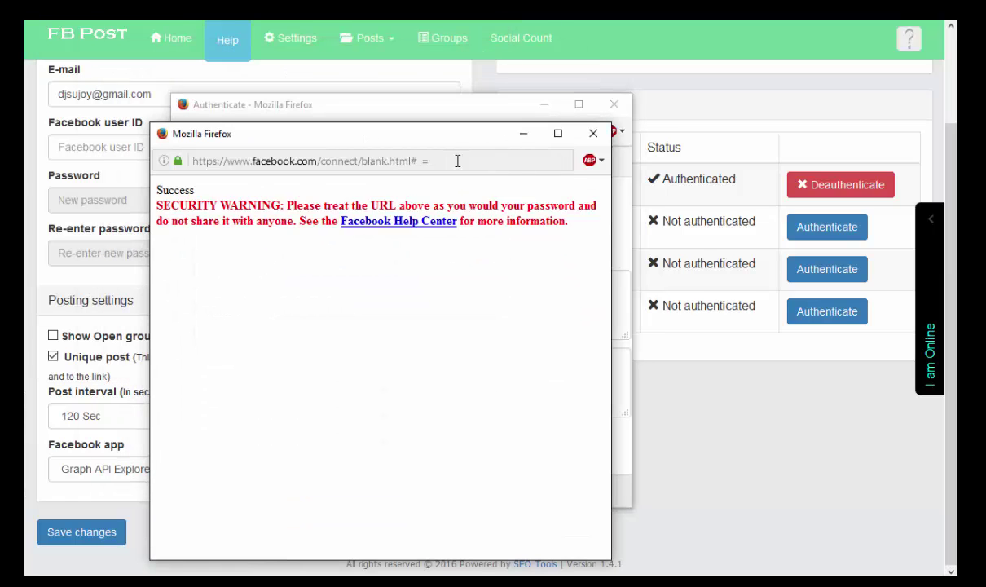
left_click(593, 133)
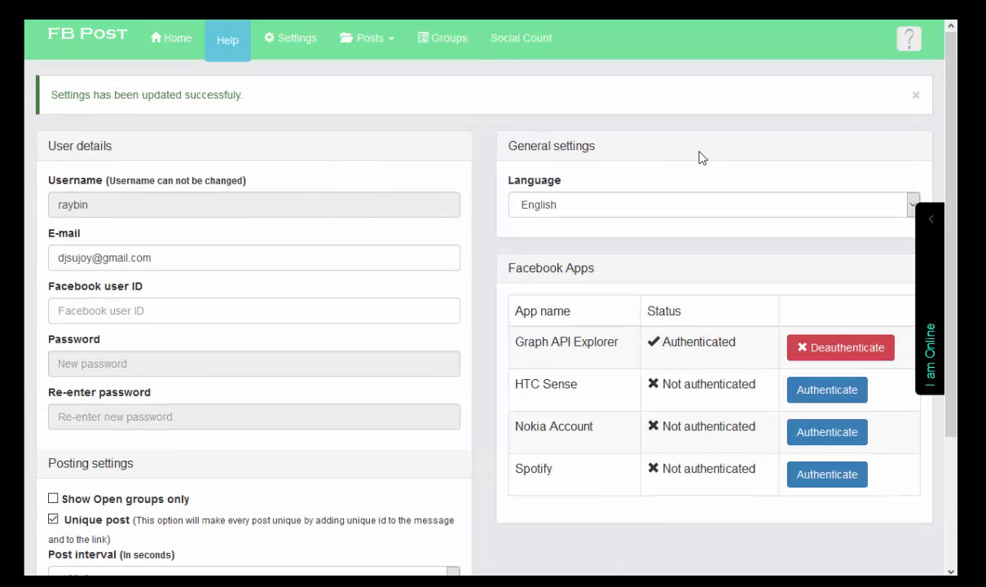
left_click(228, 49)
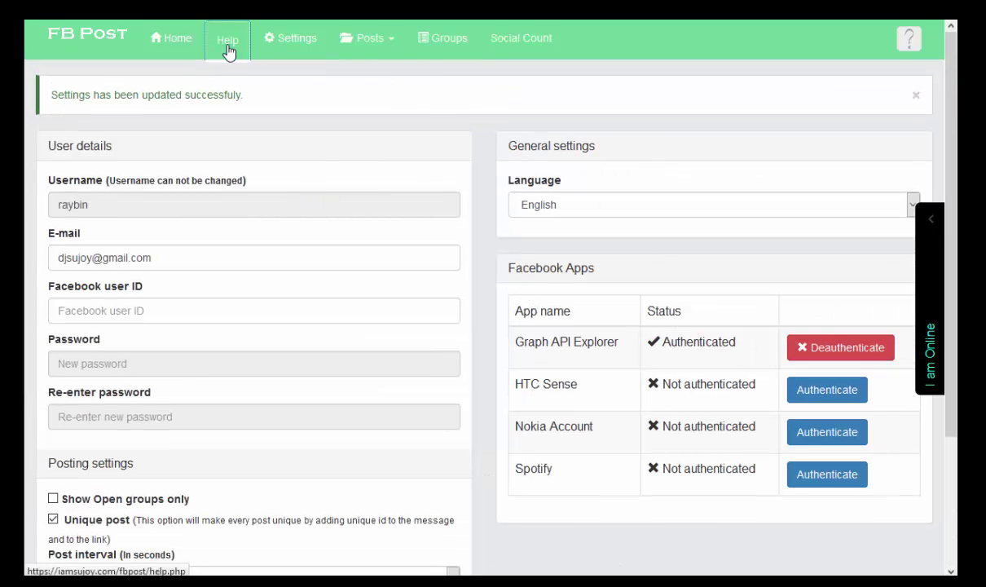
scroll(641, 231, "down", 4)
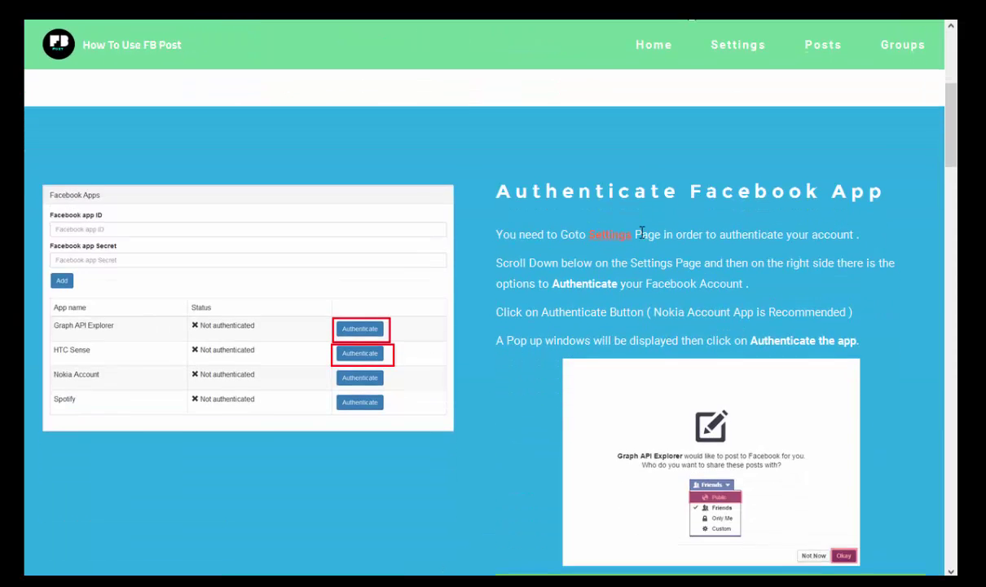
scroll(641, 232, "down", 2)
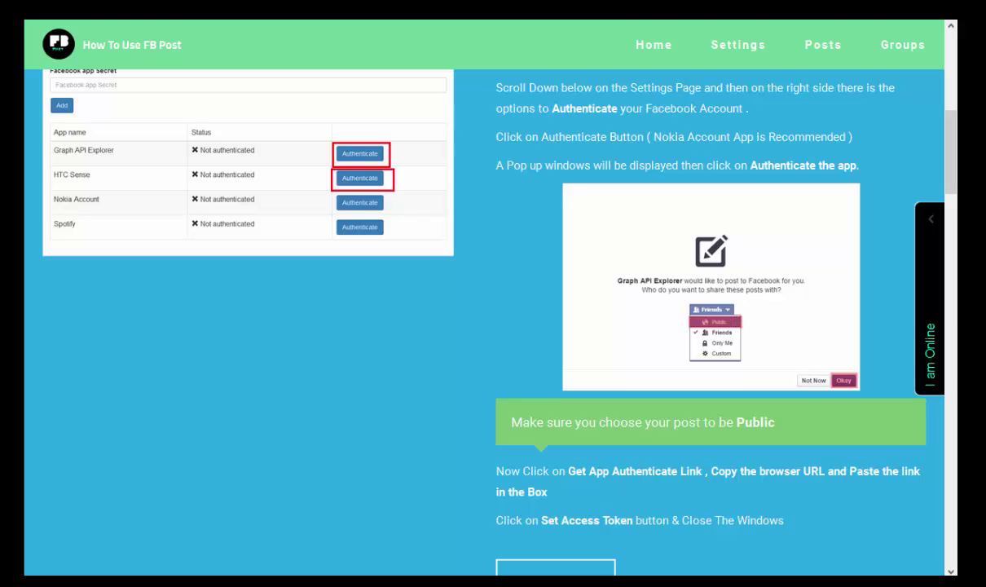
key("alt+Left")
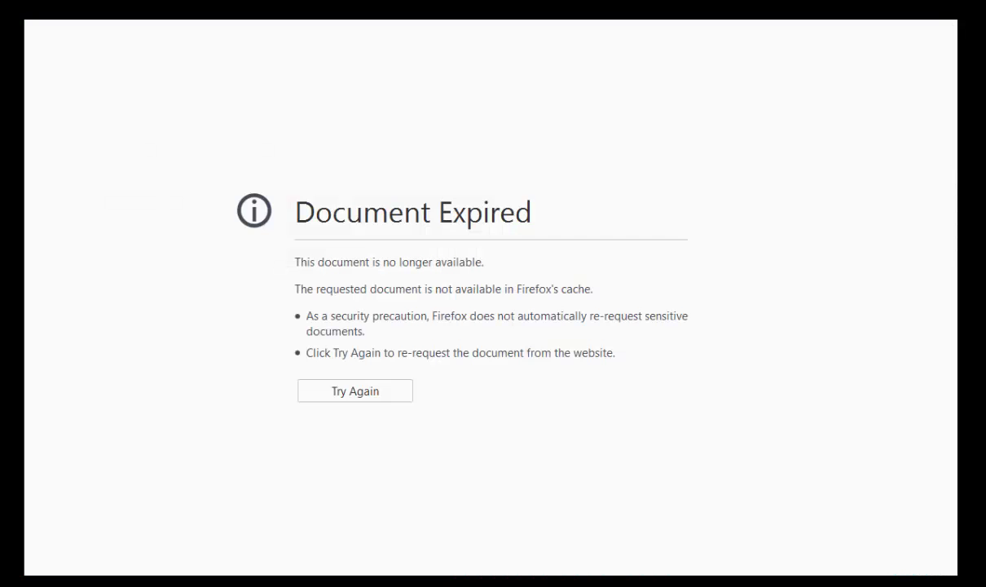
left_click(356, 391)
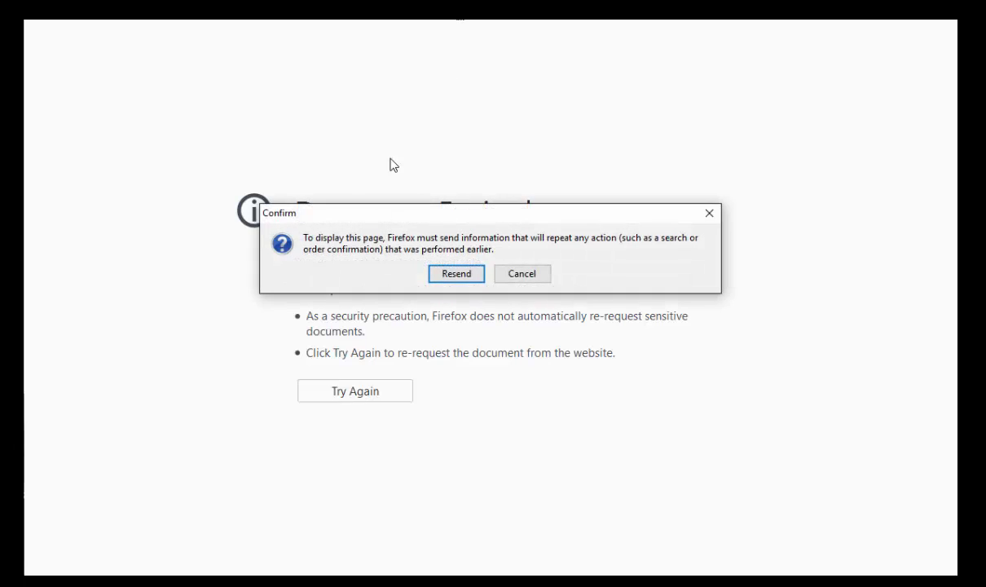
left_click(458, 277)
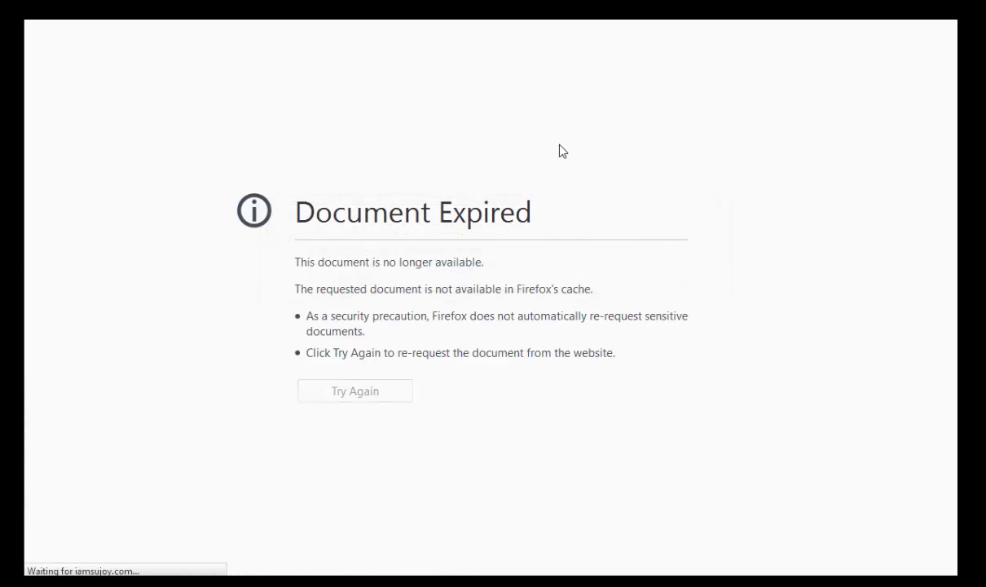
- Review the listed Facebook apps: Graph API Explorer, HTC Sense and Nokia Account
scroll(530, 259, "down", 2)
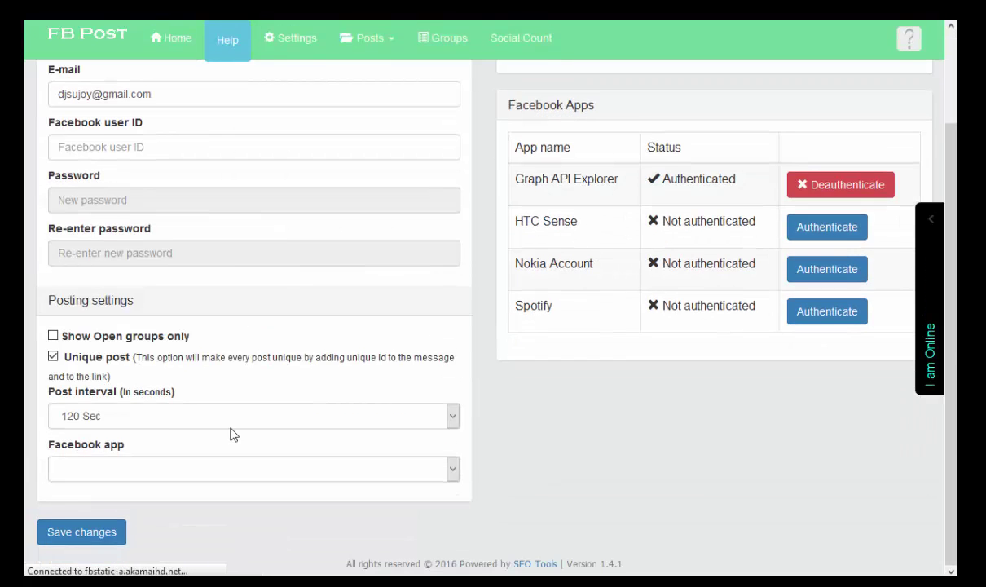
scroll(230, 433, "up", 2)
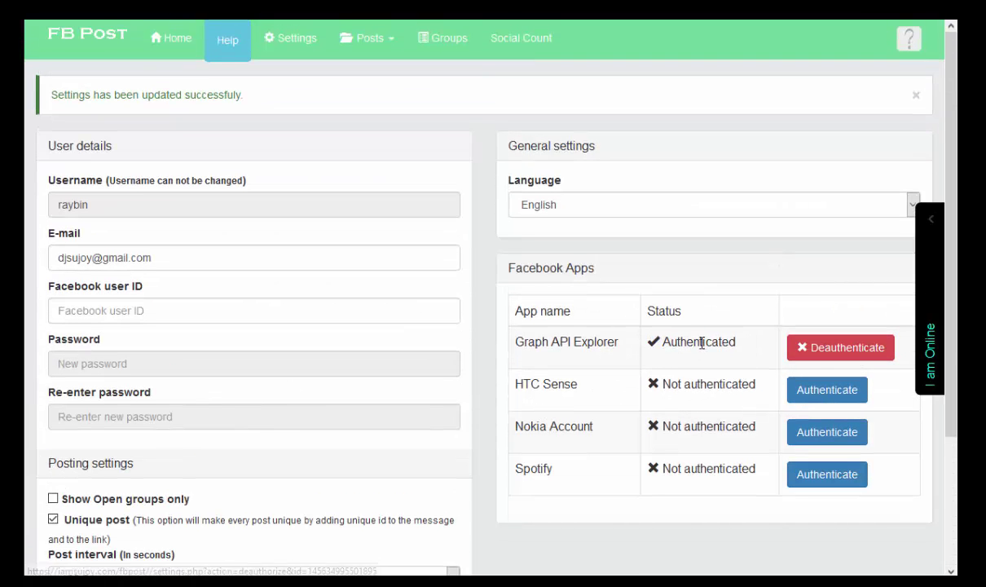
left_click_drag(621, 348, 517, 343)
left_click(602, 384)
left_click_drag(565, 383, 527, 384)
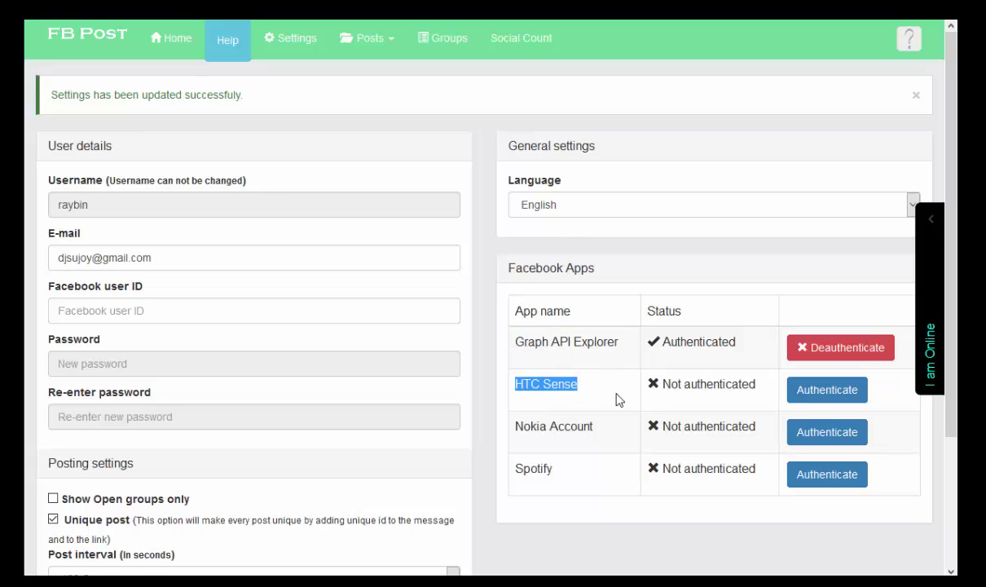
left_click_drag(603, 428, 520, 431)
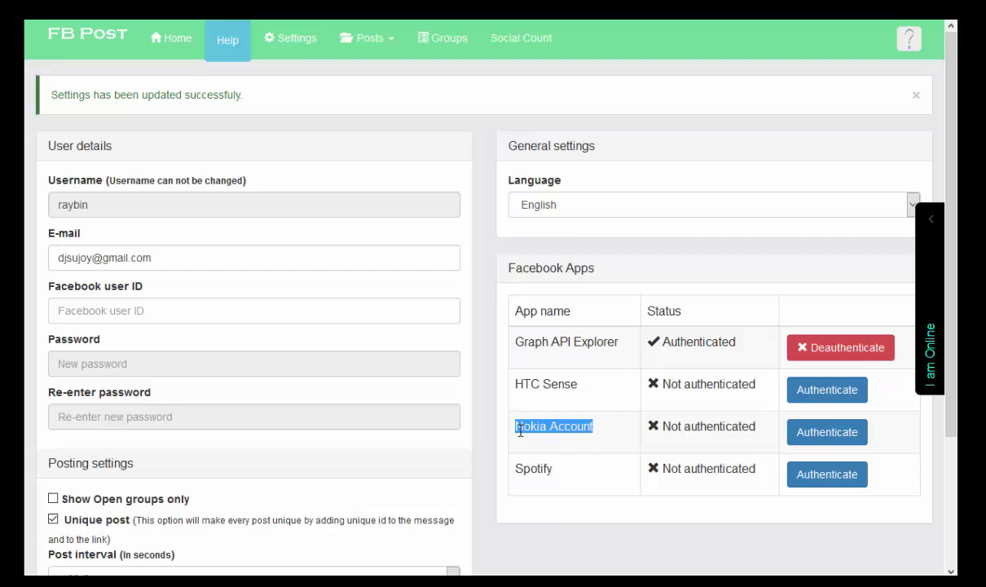
scroll(631, 383, "down", 2)
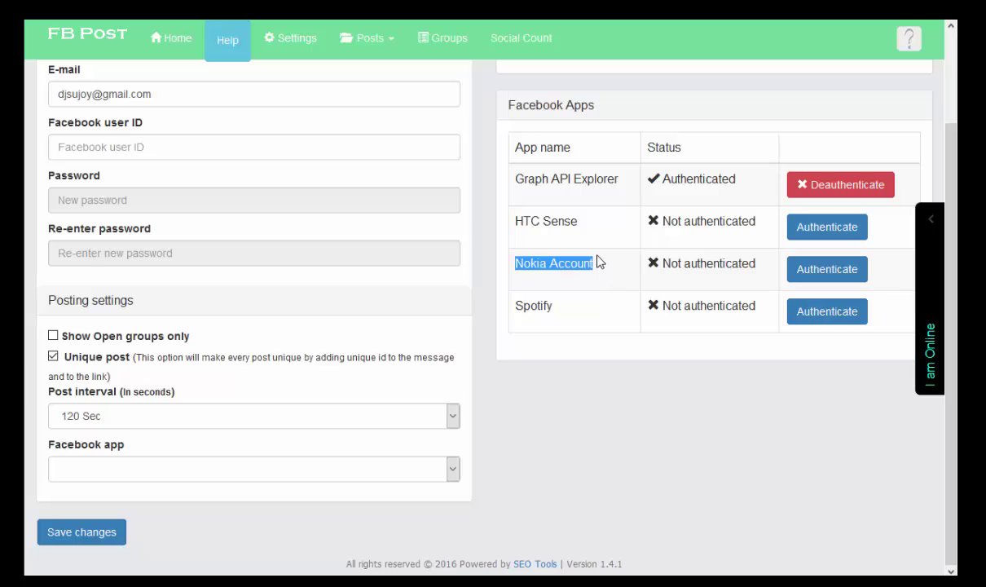
left_click(658, 269)
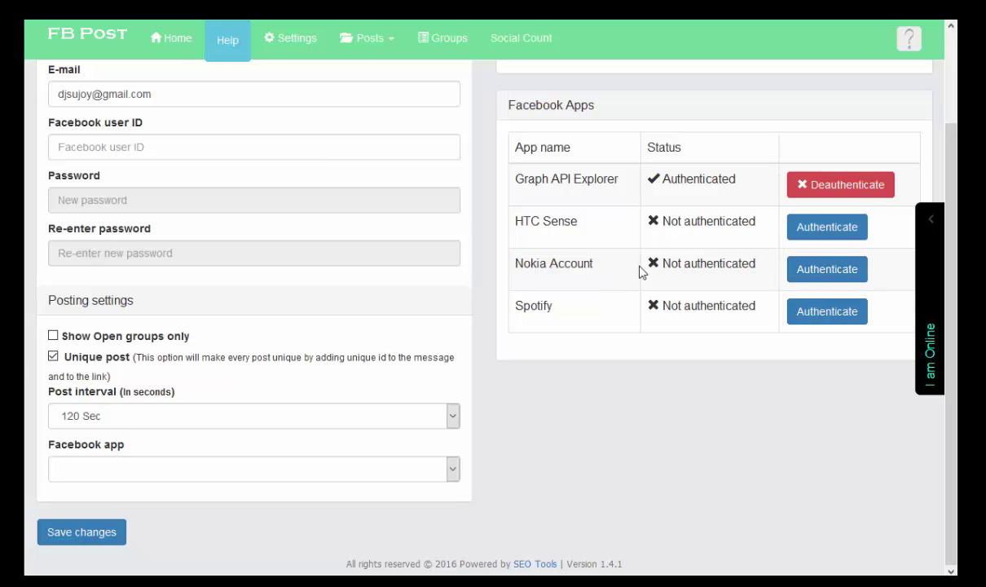
- Get Nokia Account's authentication link, paste it and set its access token
left_click(825, 274)
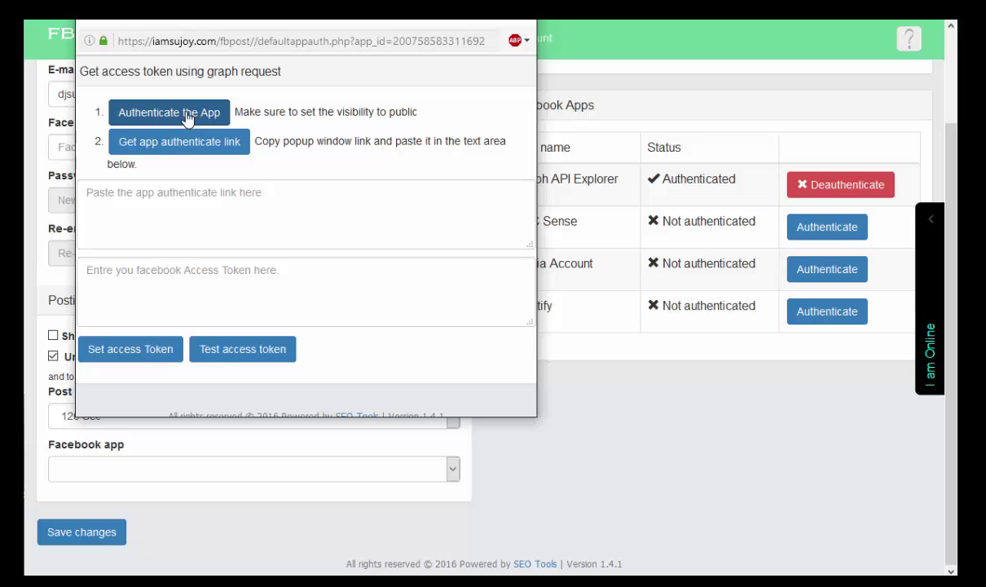
left_click(218, 146)
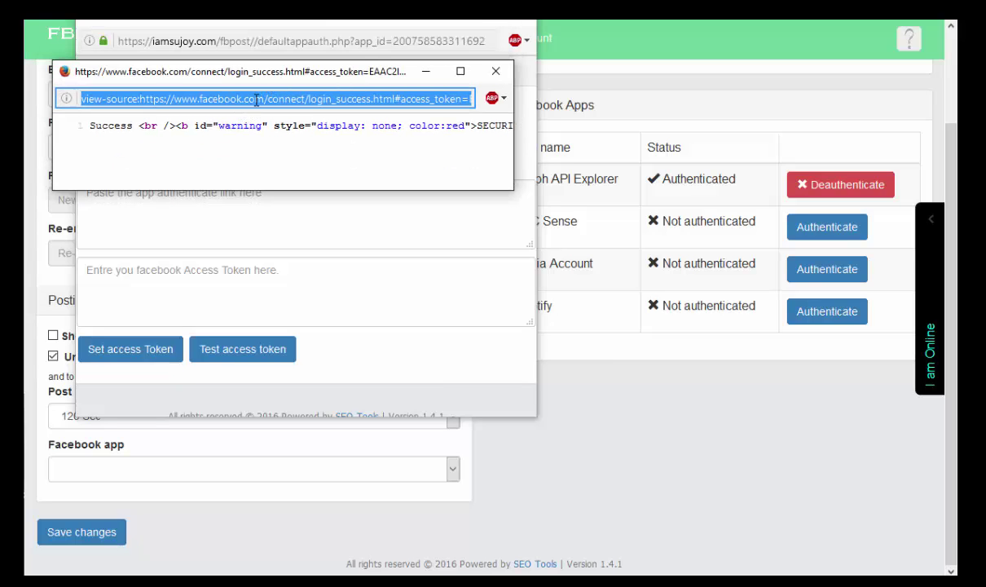
left_click(495, 71)
left_click(286, 188)
key("ctrl+v")
left_click(146, 352)
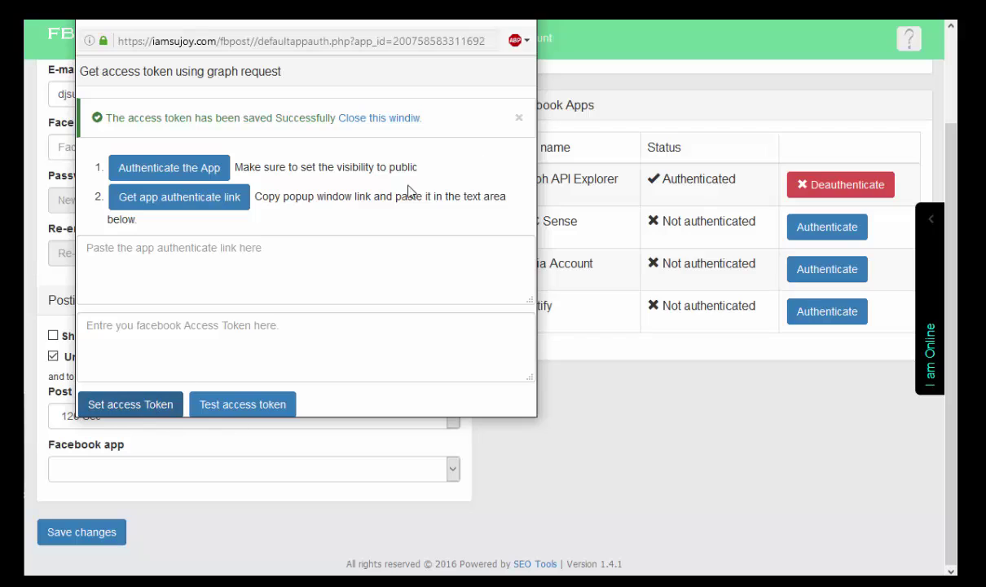
left_click(367, 119)
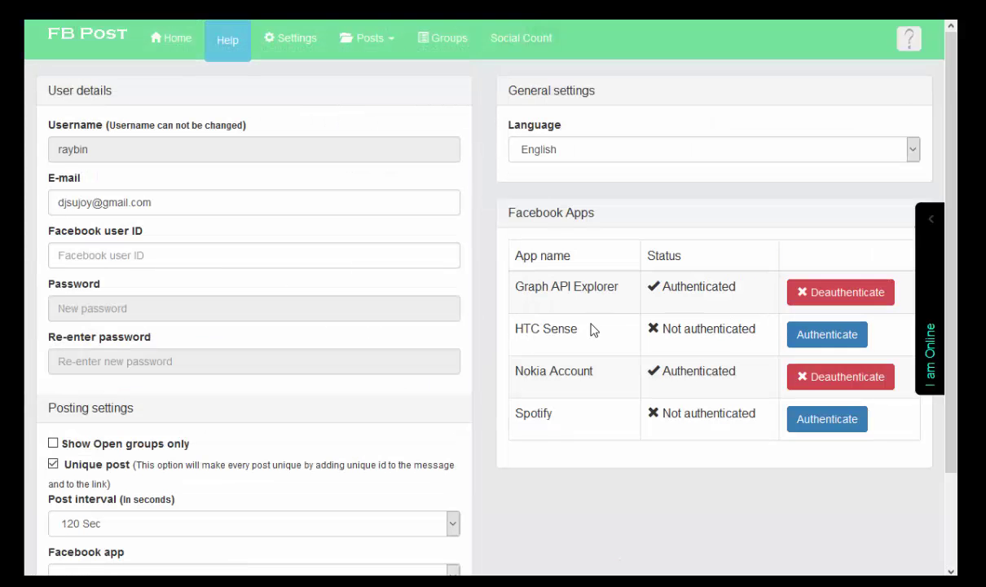
- Select Nokia Account as the posting Facebook app and save the settings
scroll(592, 330, "down", 1)
scroll(592, 329, "down", 1)
scroll(589, 329, "up", 1)
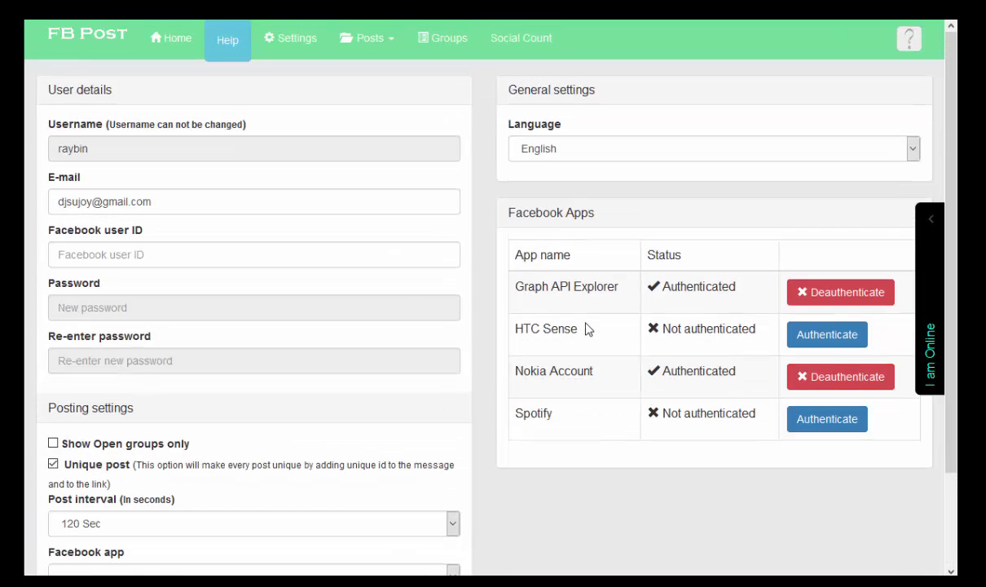
scroll(242, 449, "down", 1)
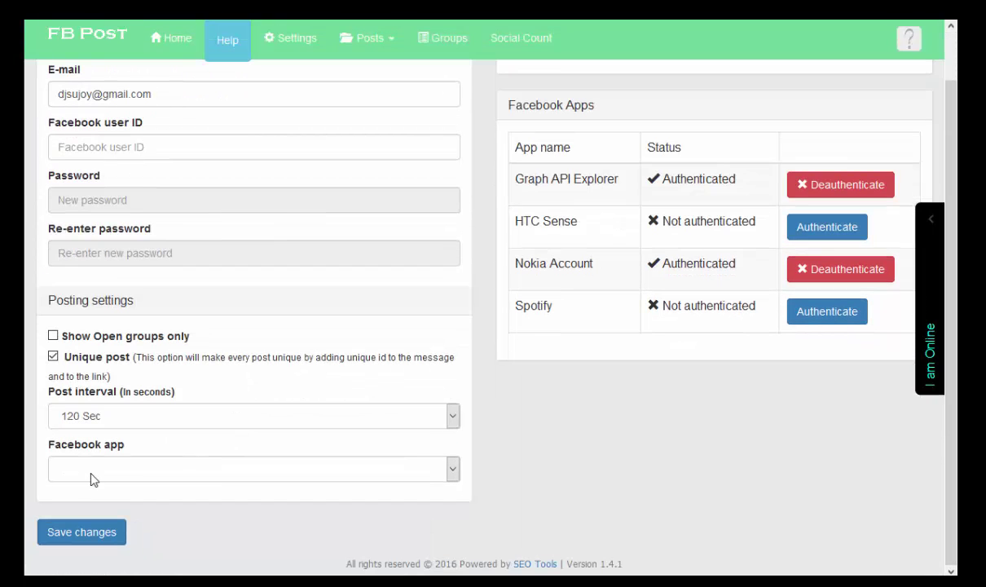
left_click(92, 474)
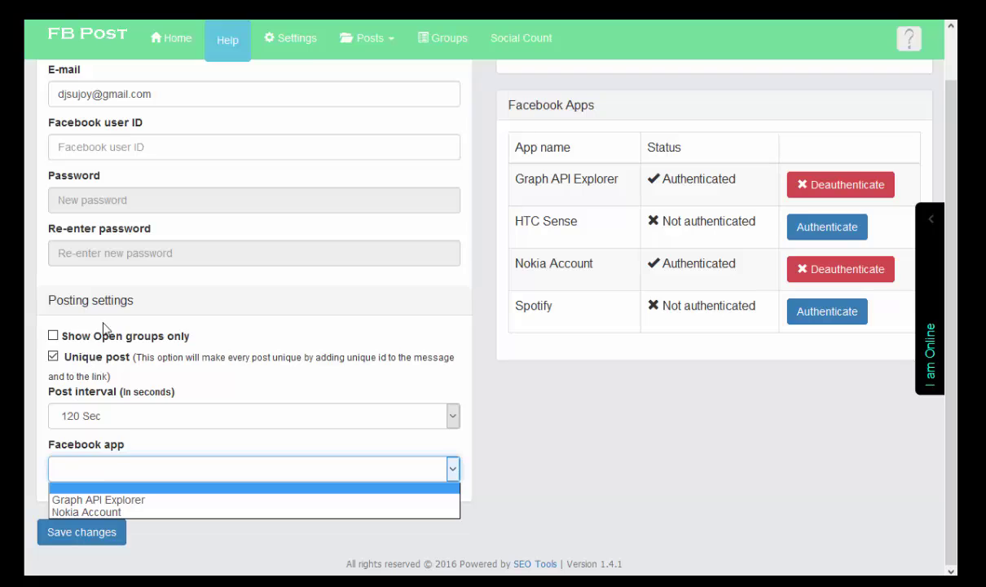
left_click(112, 512)
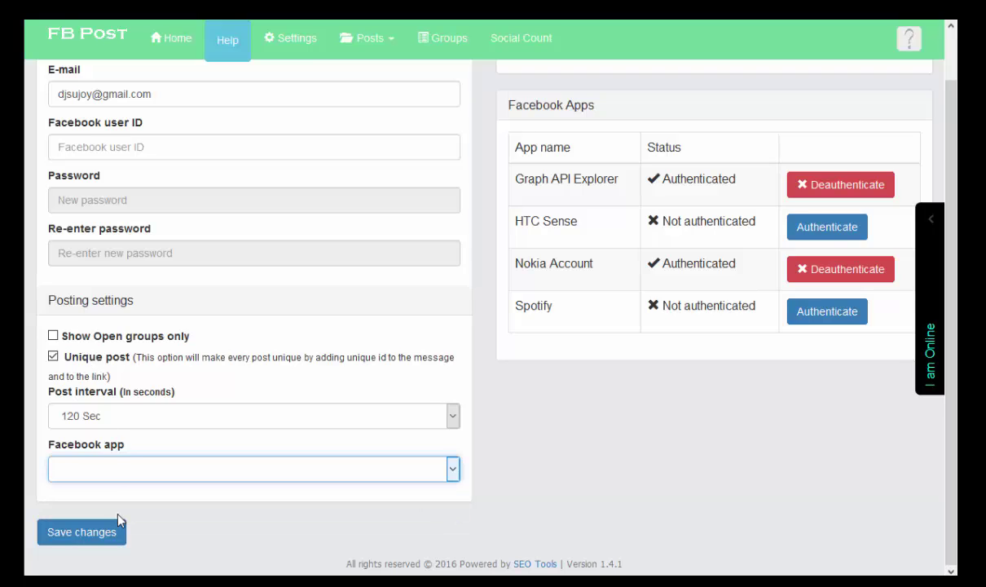
left_click(98, 533)
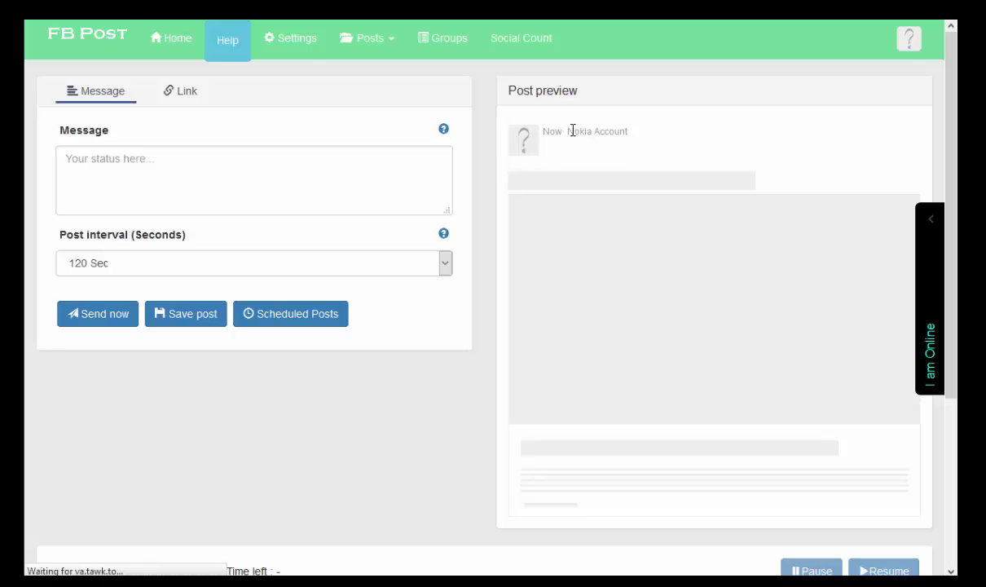
- Check Nokia Account in the post preview and go to the Groups page
left_click_drag(568, 130, 630, 129)
left_click(667, 134)
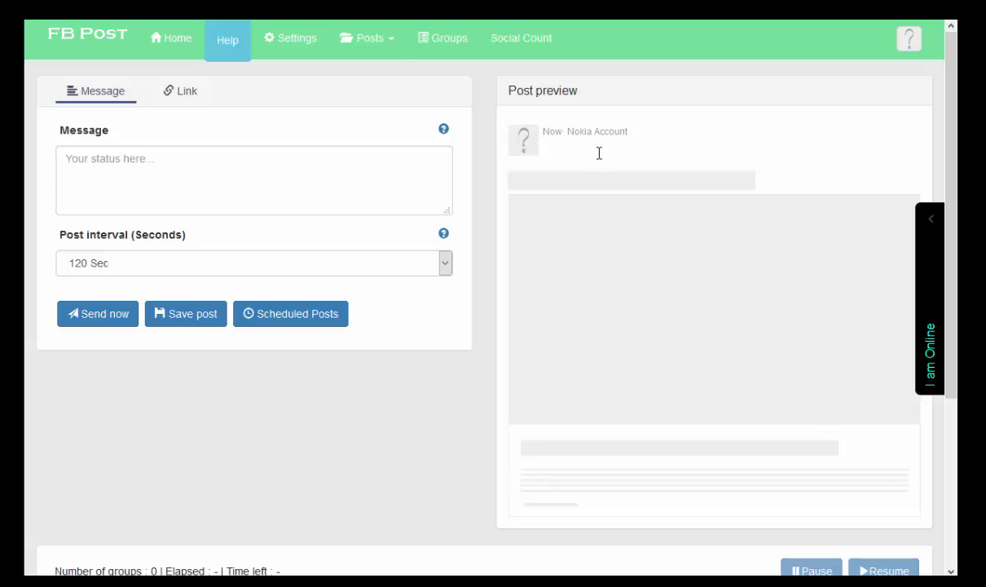
left_click(462, 47)
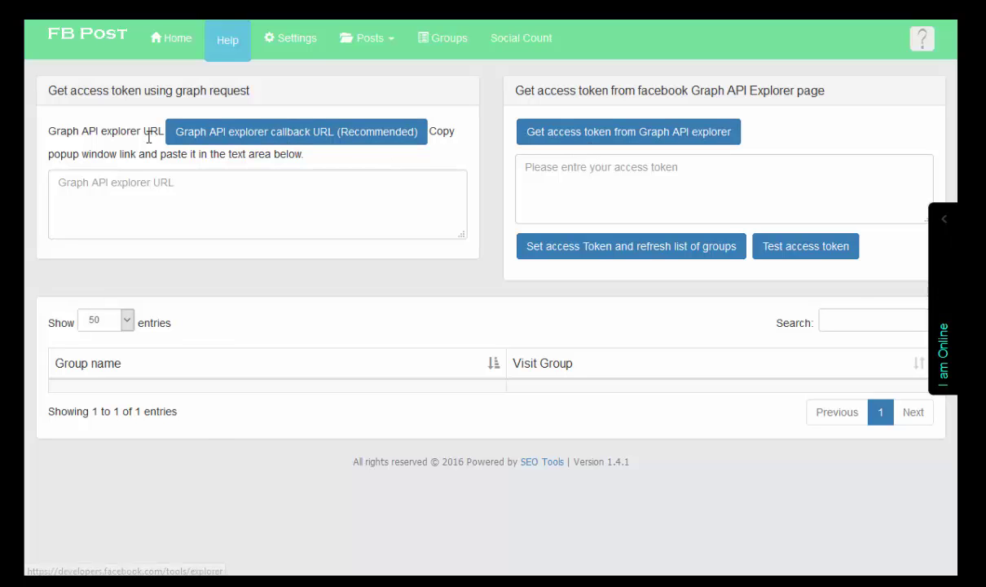
- Copy the access-token callback URL from the Graph API explorer popup
left_click(260, 140)
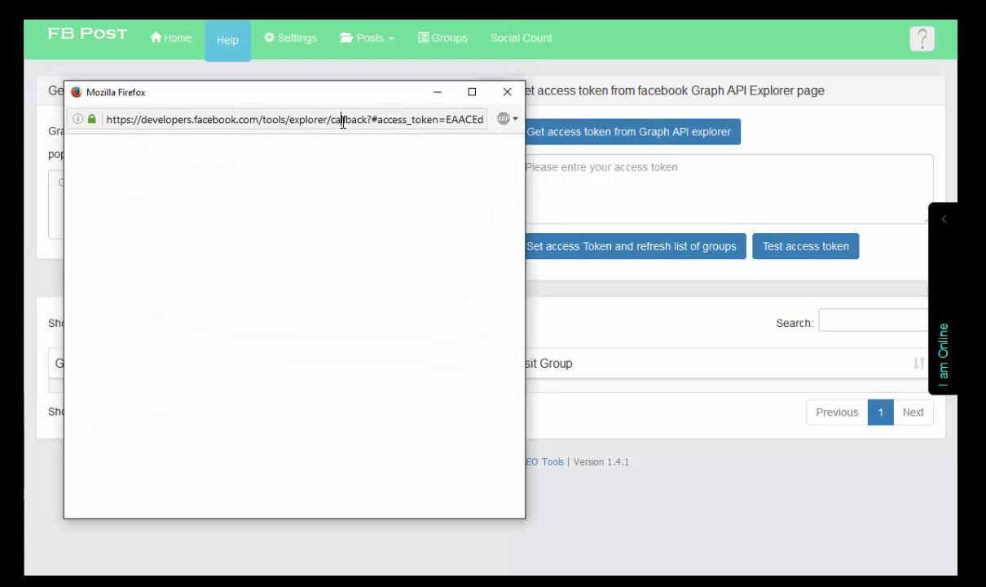
left_click(344, 122)
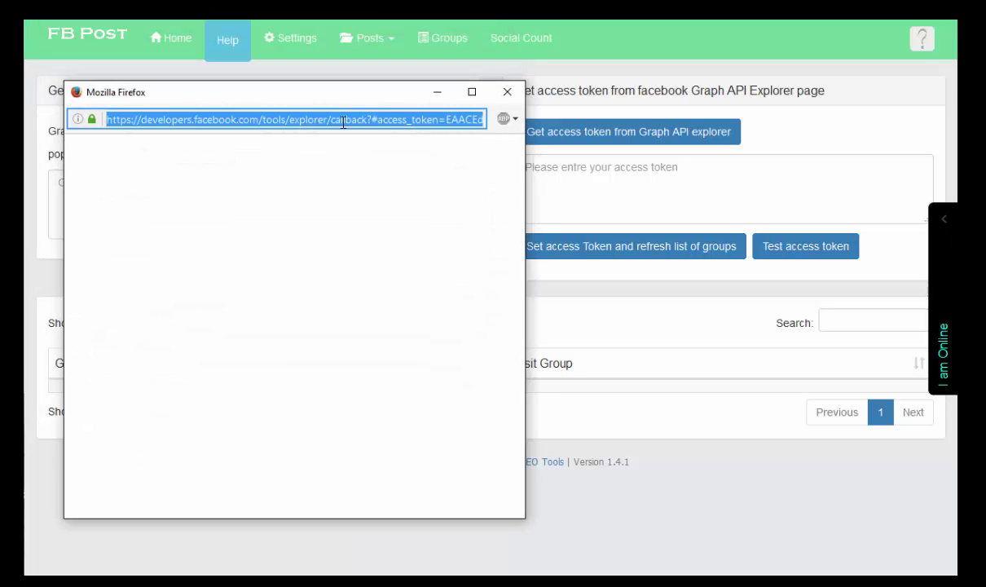
left_click(507, 92)
- Paste the callback URL and set the access token, filling the list with 430 groups
left_click(259, 209)
key("ctrl+v")
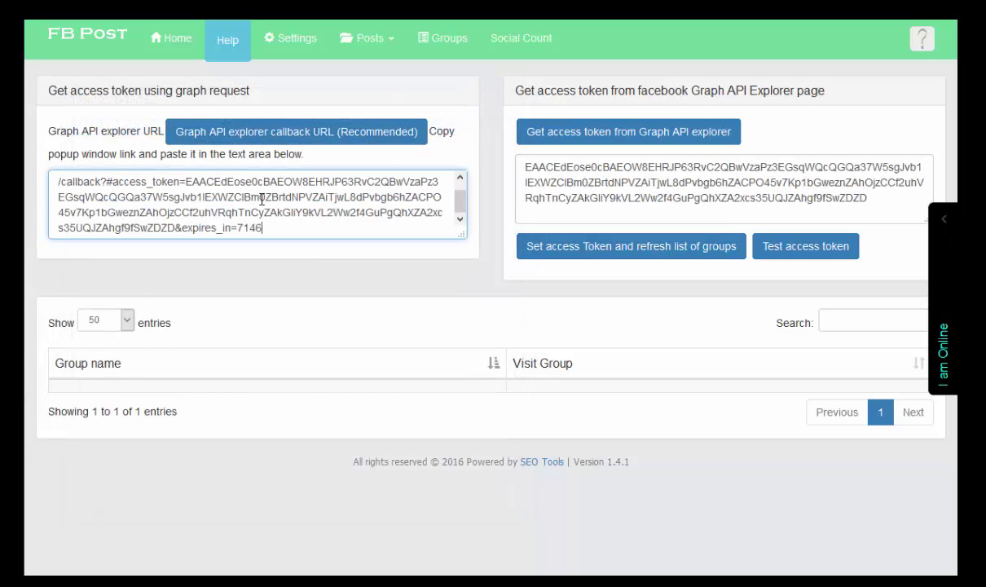
left_click(702, 251)
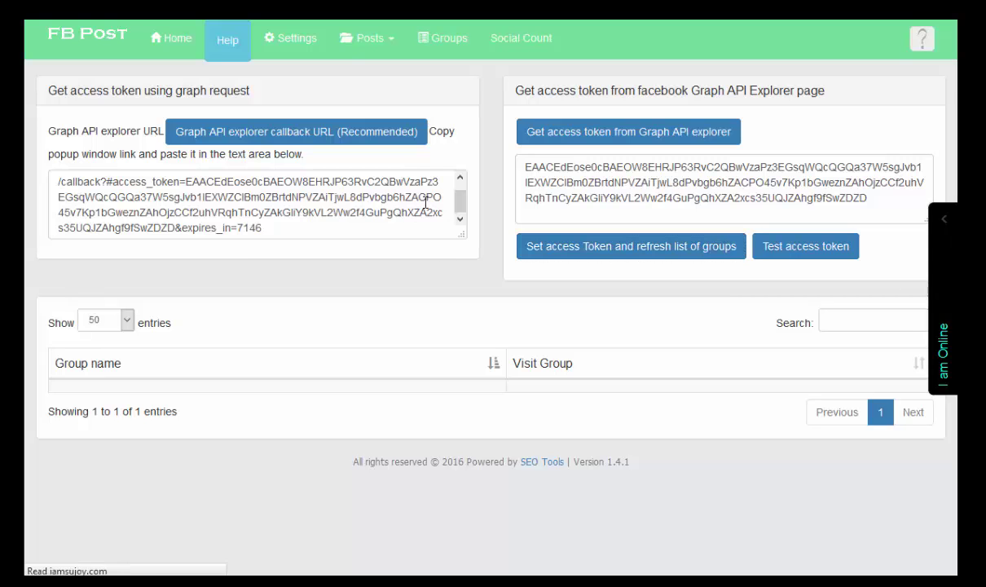
scroll(510, 320, "down", 5)
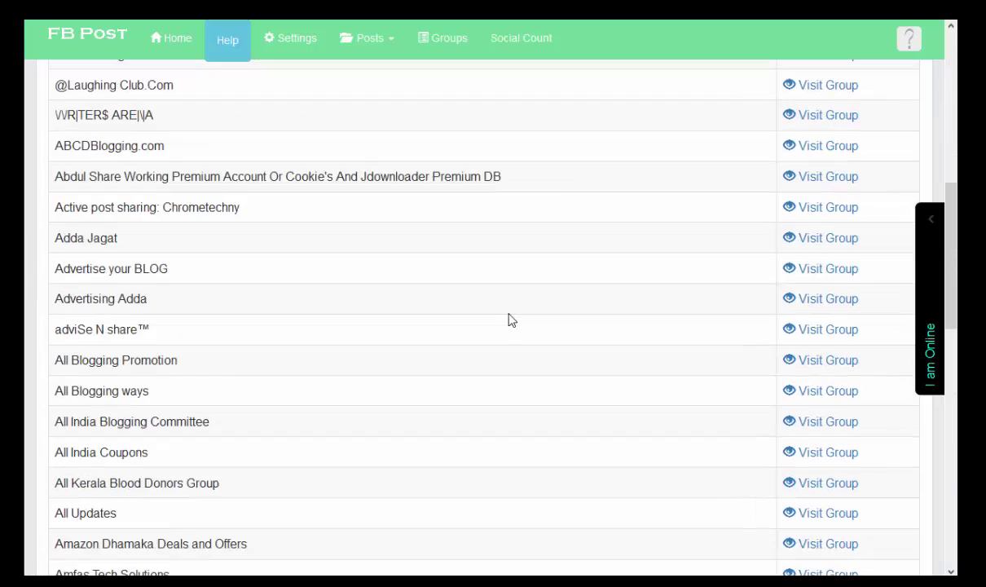
scroll(509, 320, "down", 10)
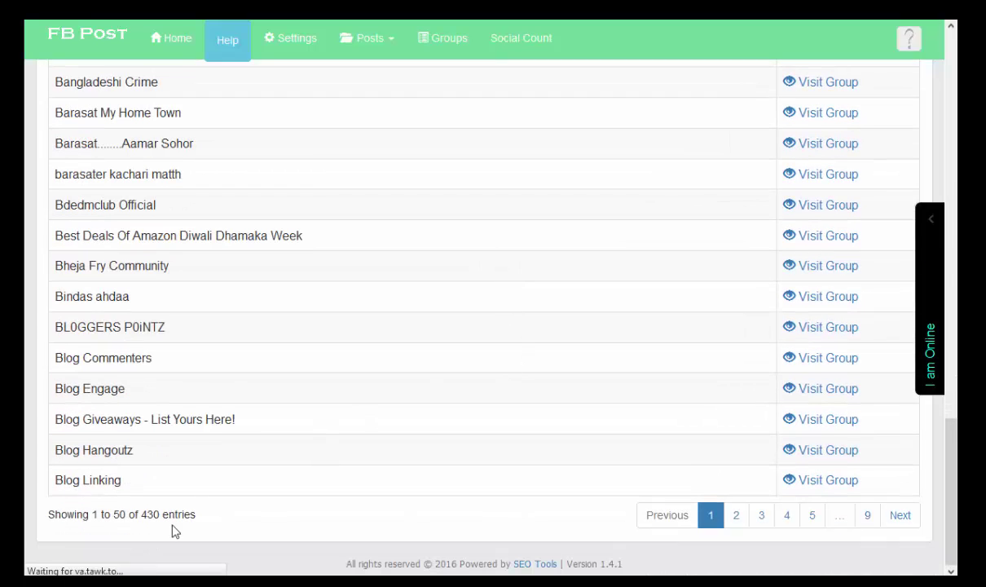
scroll(457, 407, "up", 12)
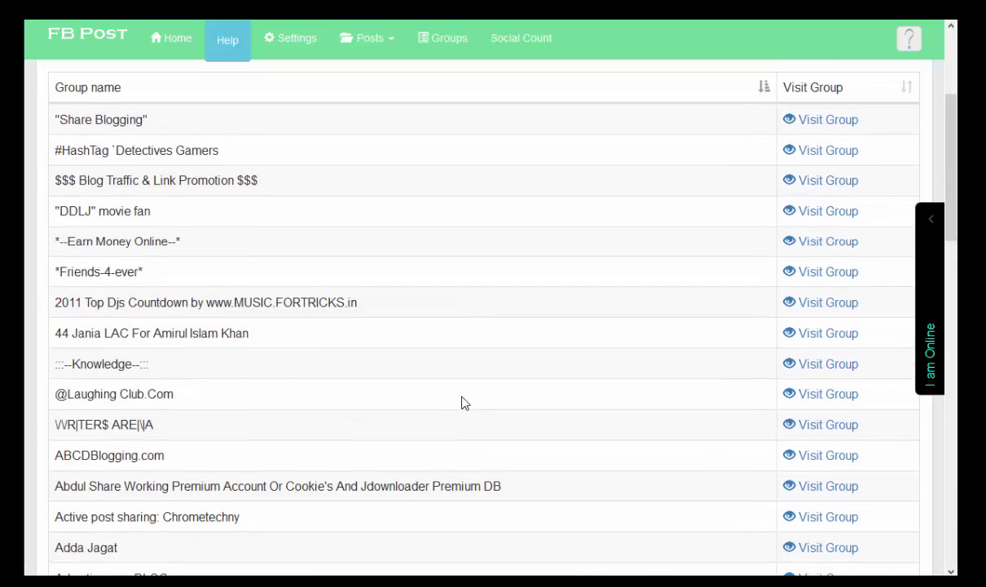
scroll(461, 403, "up", 3)
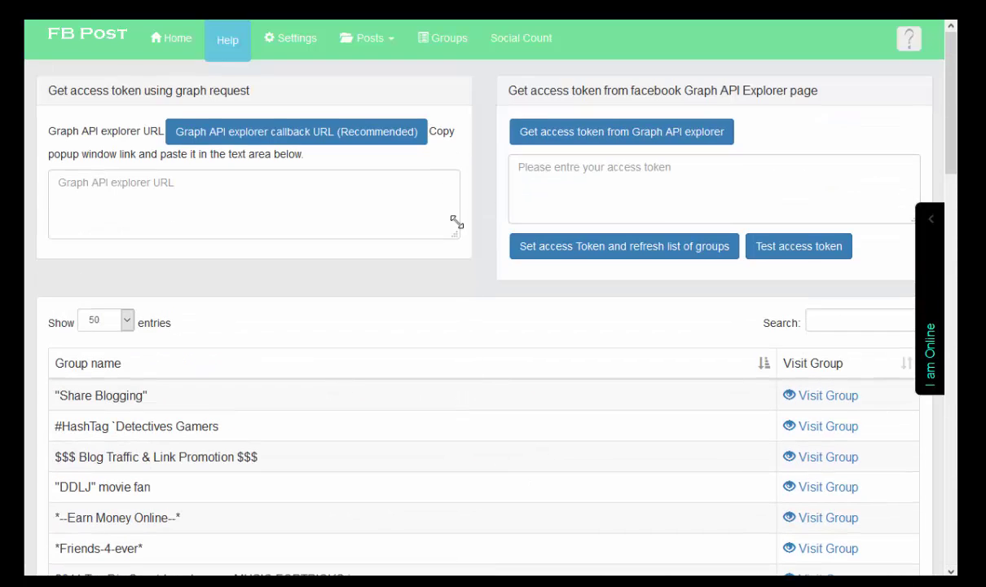
- Go back to Home and check the preview posts via Nokia Account to 430 groups
left_click(181, 60)
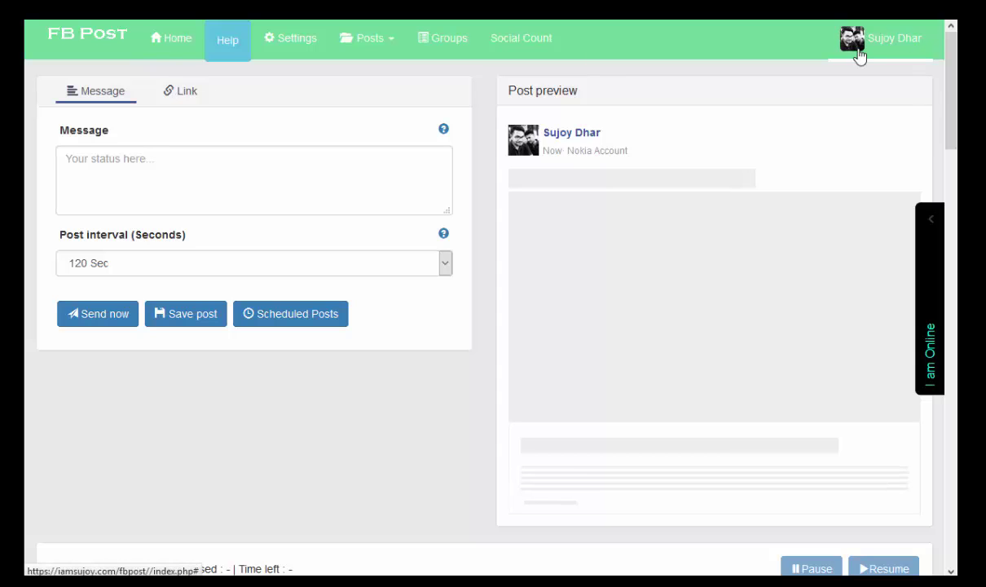
left_click(860, 55)
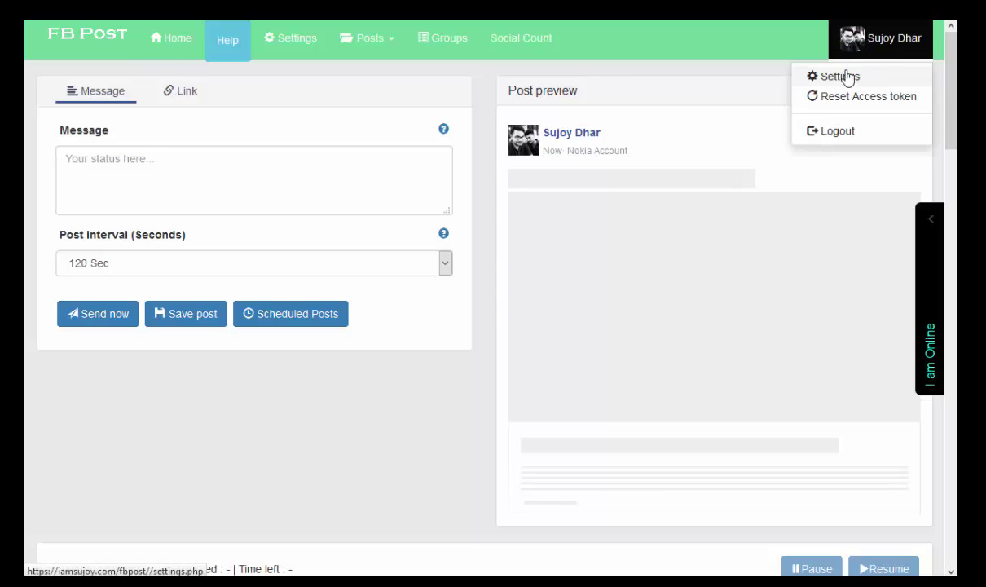
left_click(559, 152)
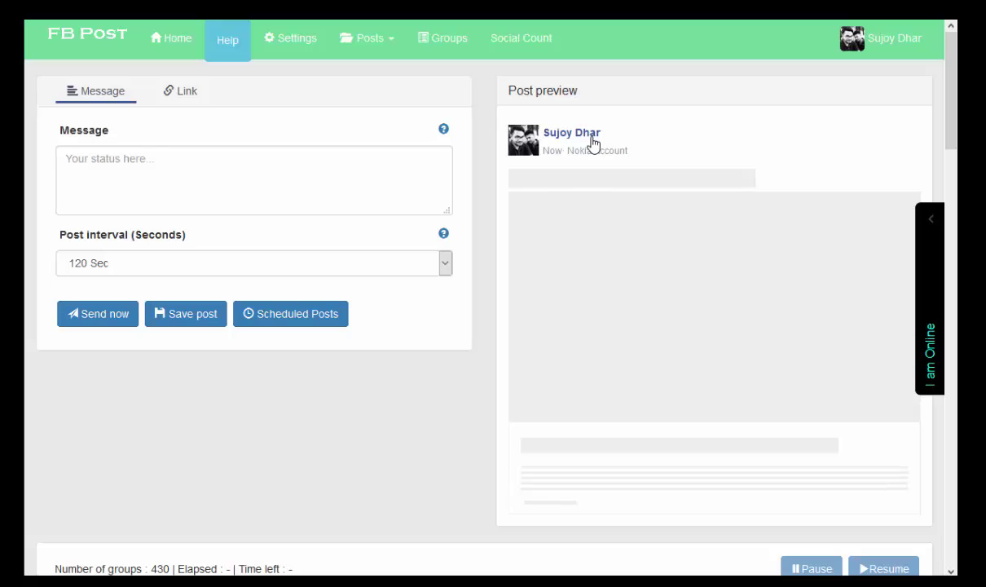
left_click_drag(630, 152, 572, 155)
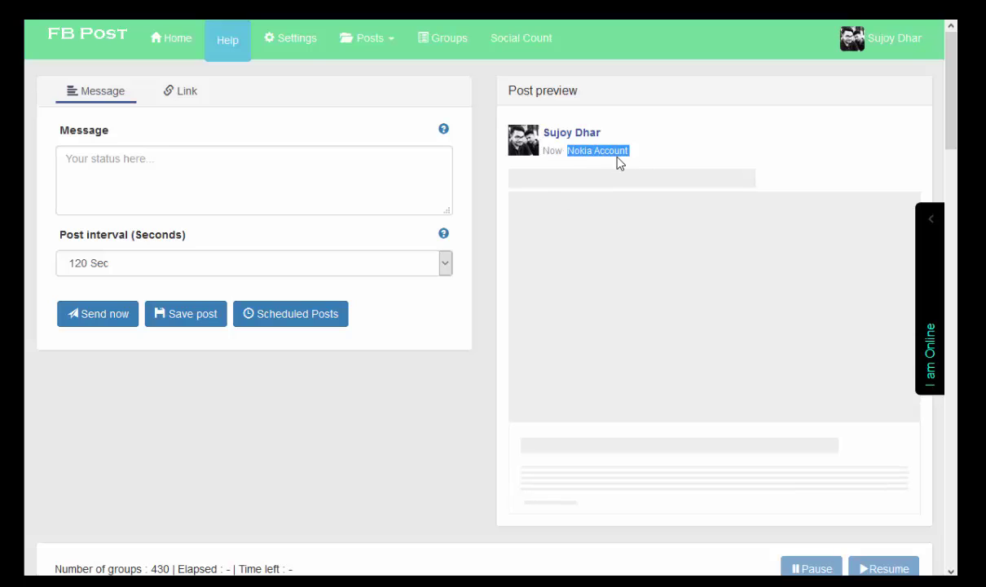
left_click(586, 152)
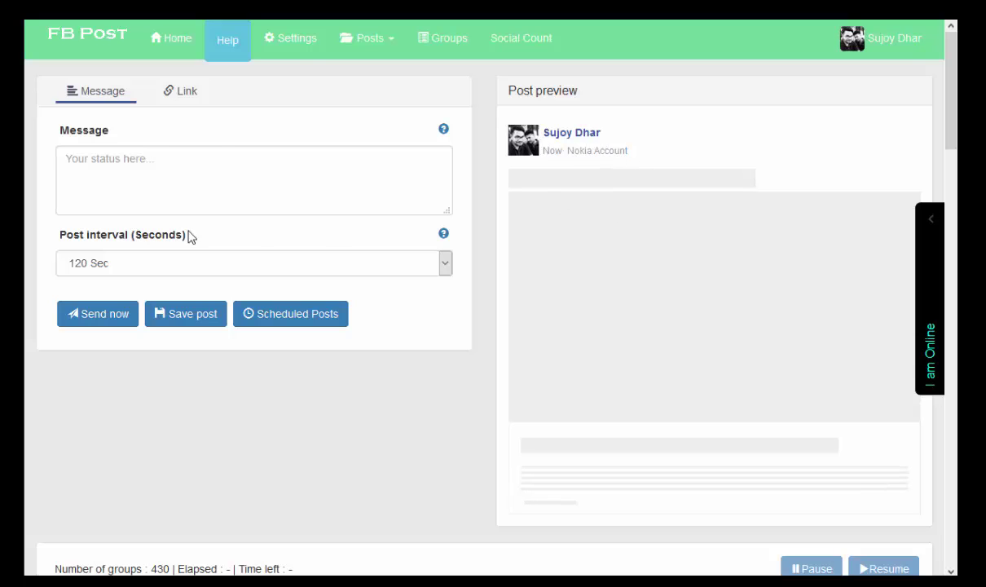
- Start a Link post with the message 'Hey there My New App Facebook Group bla bla'
left_click(184, 96)
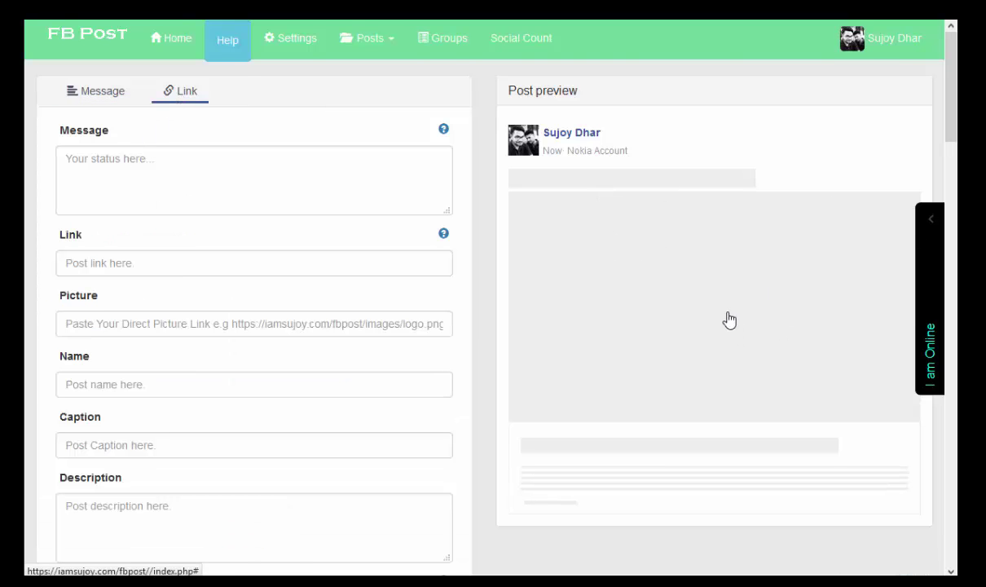
scroll(728, 323, "down", 5)
scroll(244, 311, "up", 5)
left_click(168, 184)
type("Hey the")
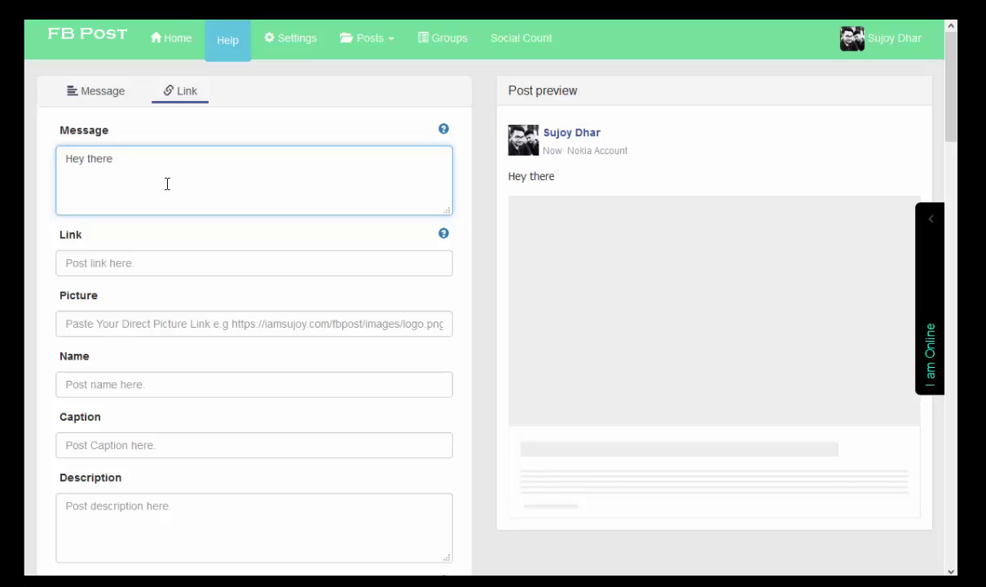
type("re My New App F")
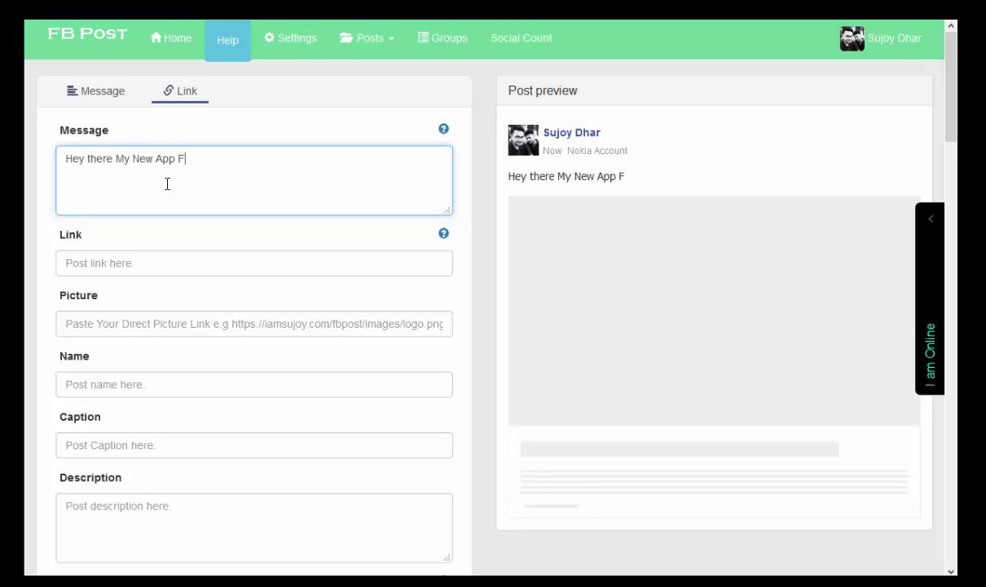
type("acebook Group bla bla")
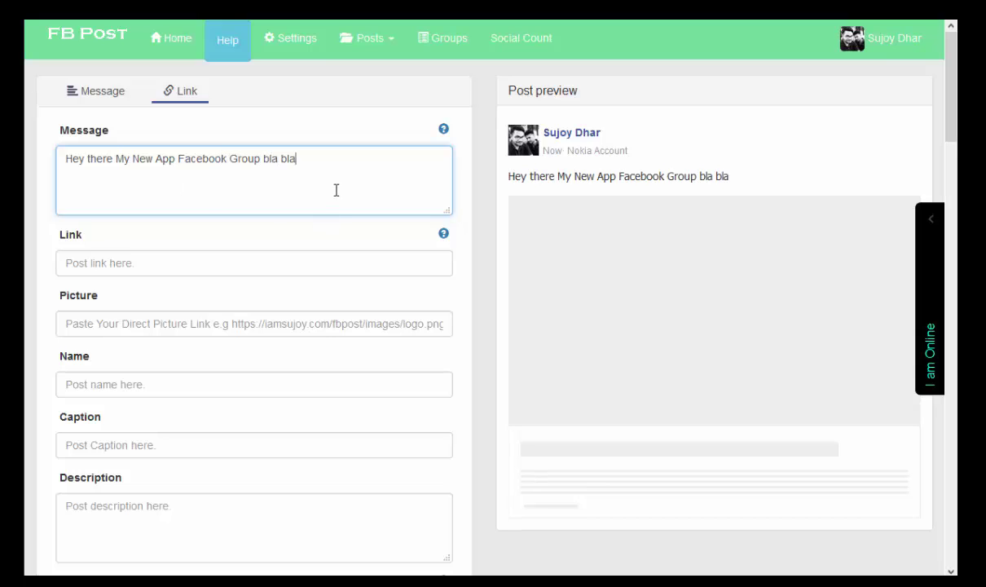
scroll(334, 189, "down", 3)
scroll(155, 214, "up", 2)
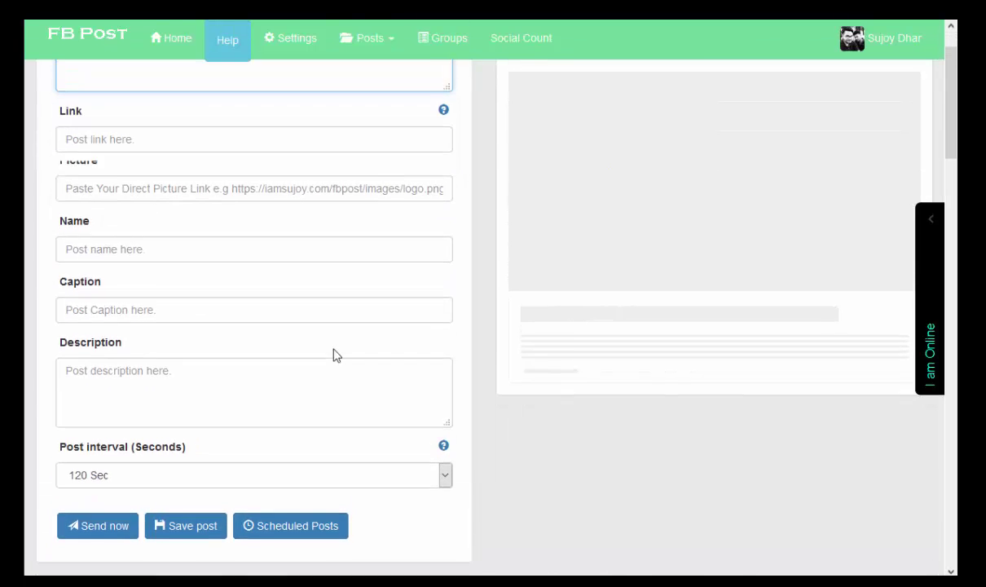
scroll(334, 355, "up", 2)
left_click(170, 270)
type("htt")
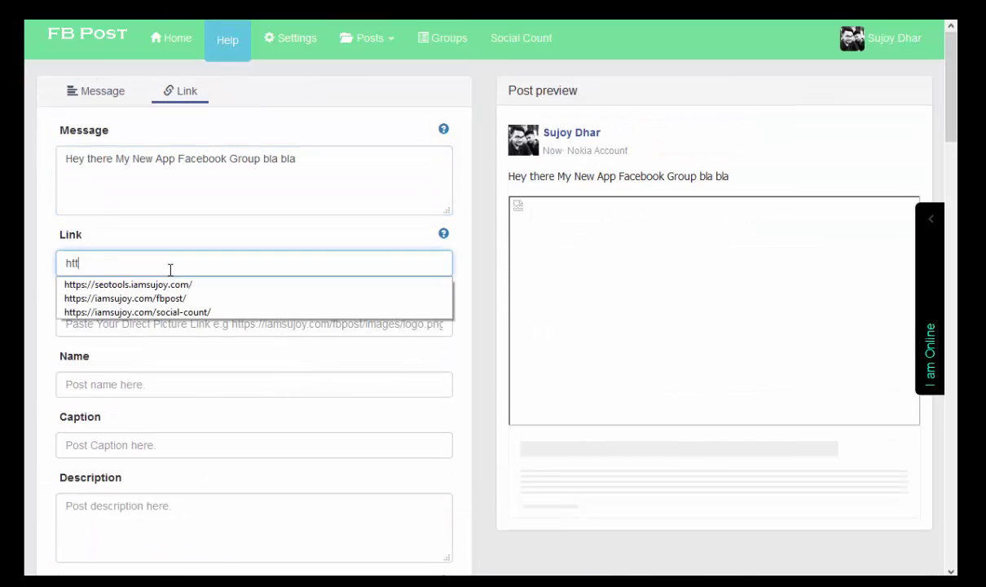
type("ps://seotoo")
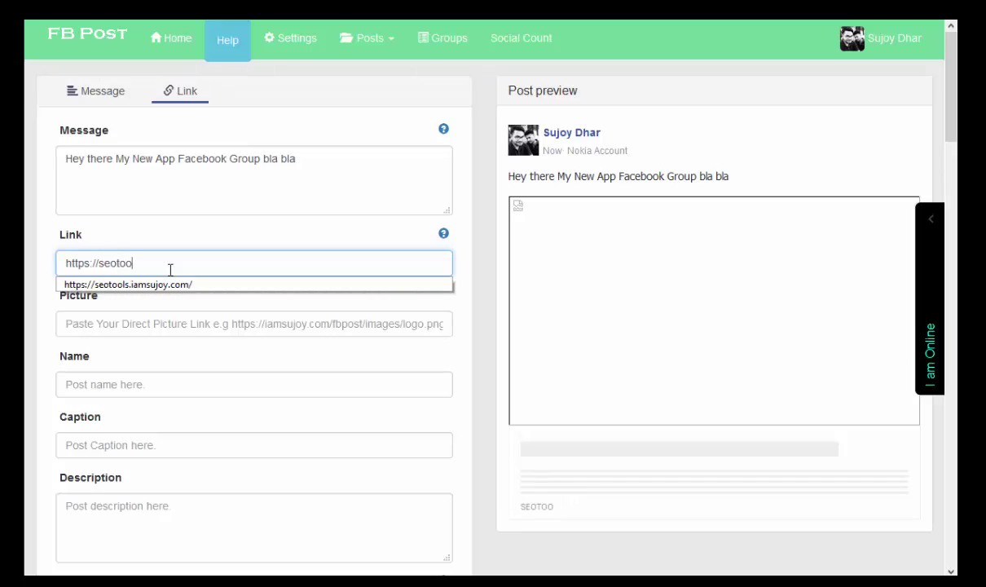
type("ls.iamsujoy.com/")
key("Tab")
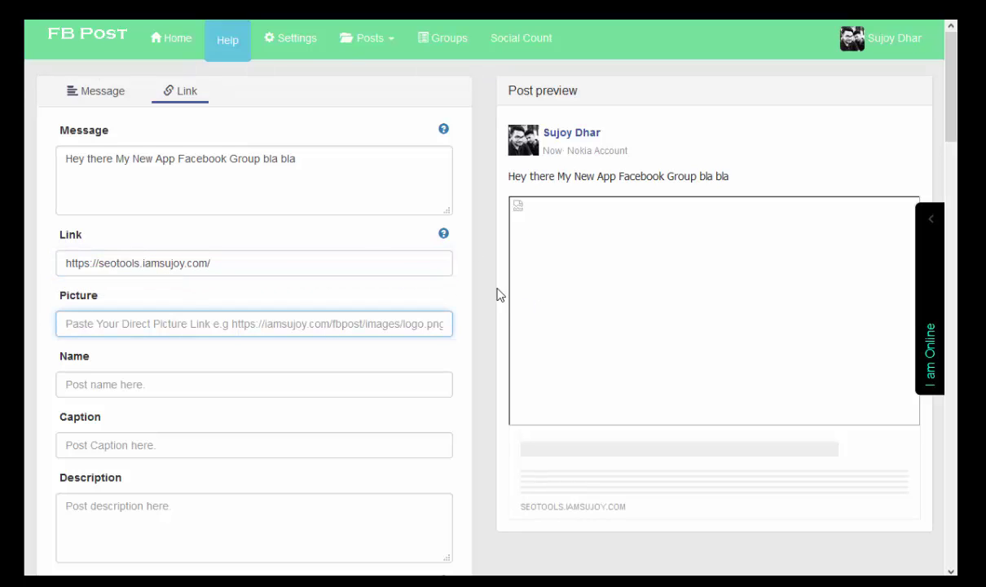
- Use the saved social-counter image as Picture and 'SEO Tools Early Access TO Our premium SEO Tools' as Name
left_click(165, 324)
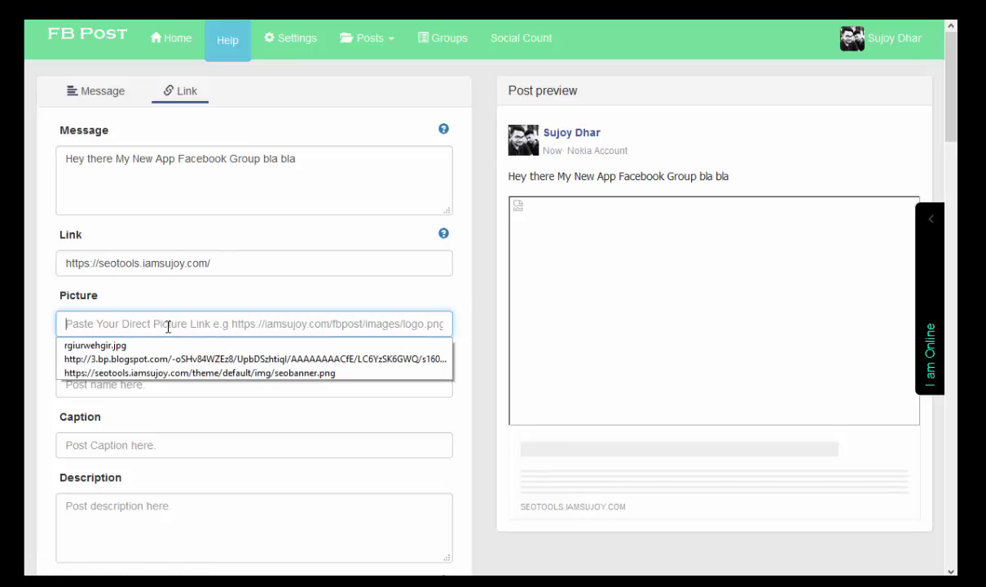
left_click(162, 355)
left_click(161, 389)
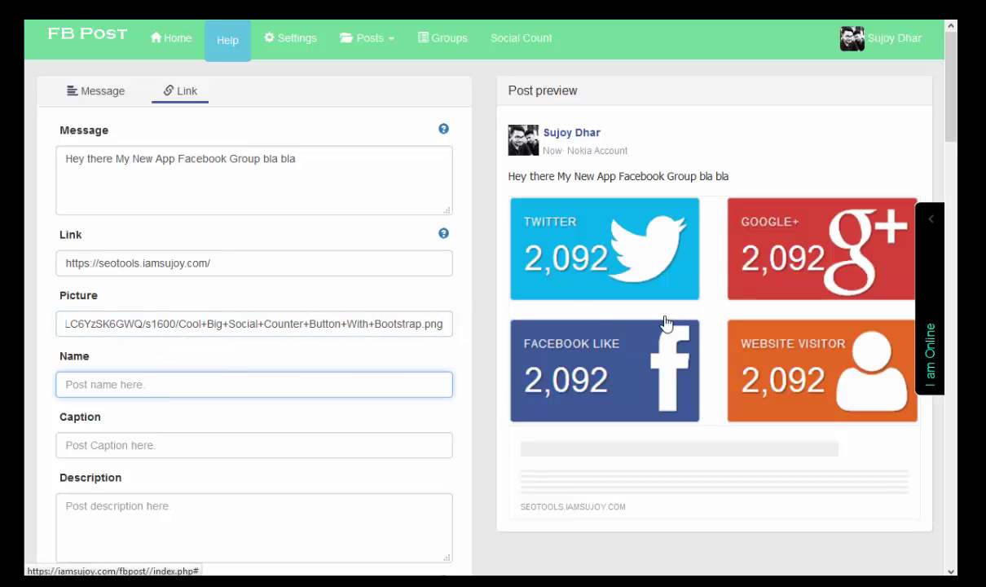
left_click(152, 385)
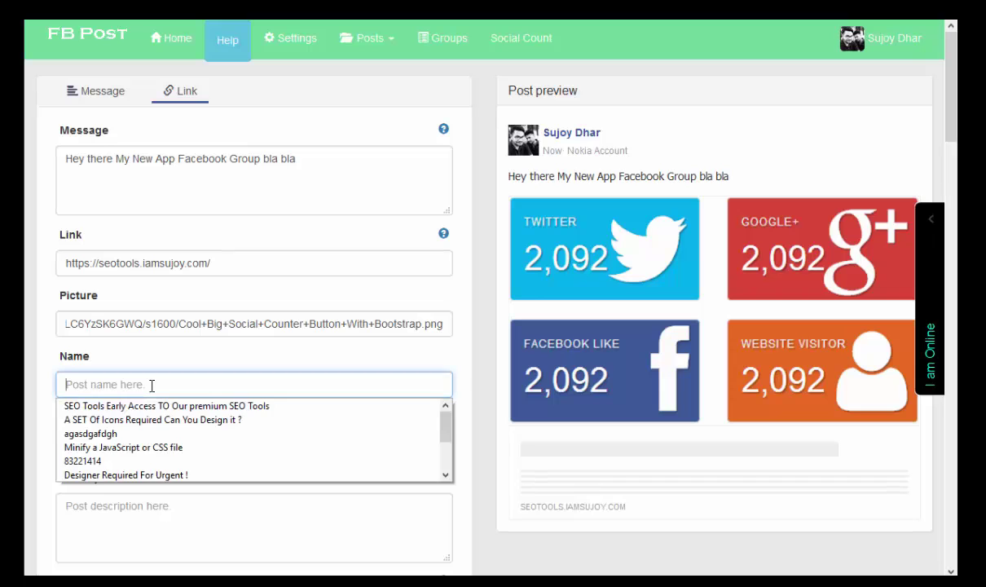
left_click(359, 406)
scroll(763, 308, "down", 3)
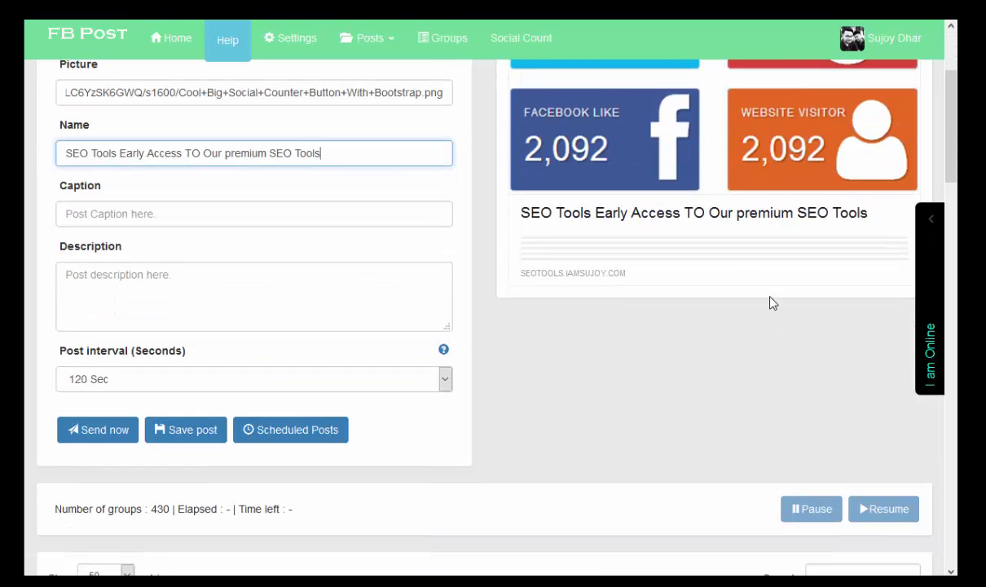
scroll(733, 314, "up", 1)
- Fill Caption with the saved SEO TOOLS suggestion and Description with 'Bla bla bla'
left_click(176, 302)
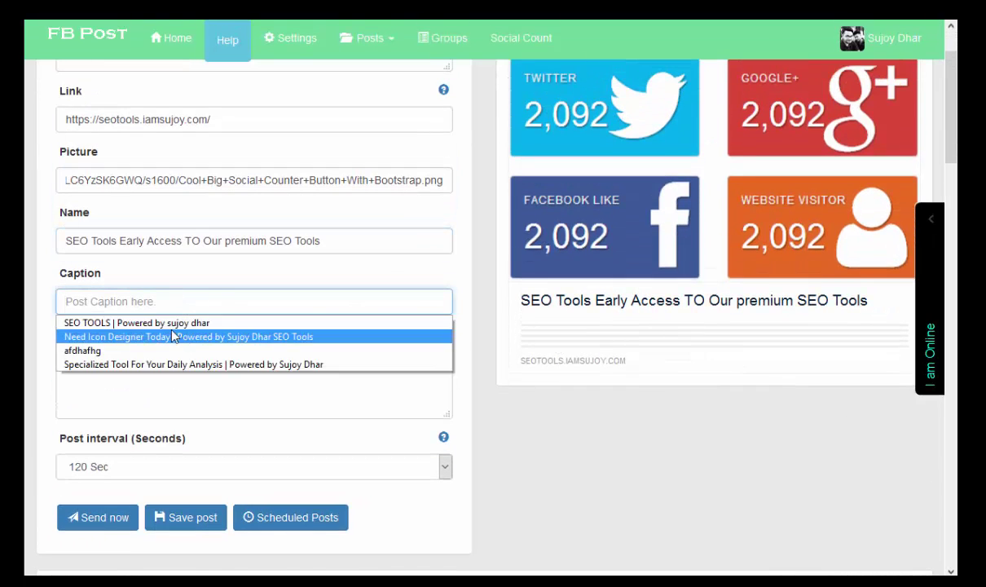
left_click(163, 323)
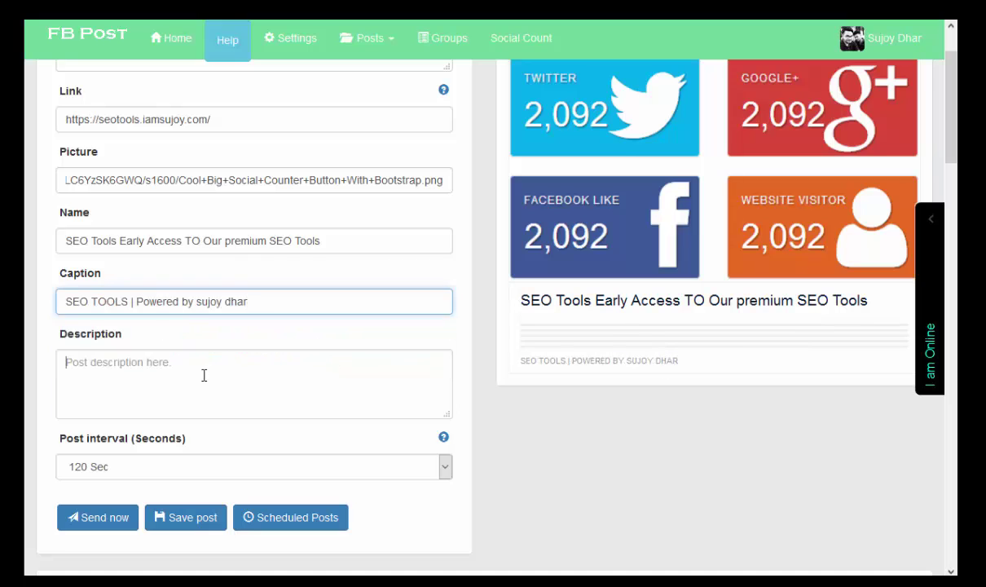
type("Bla bla bla")
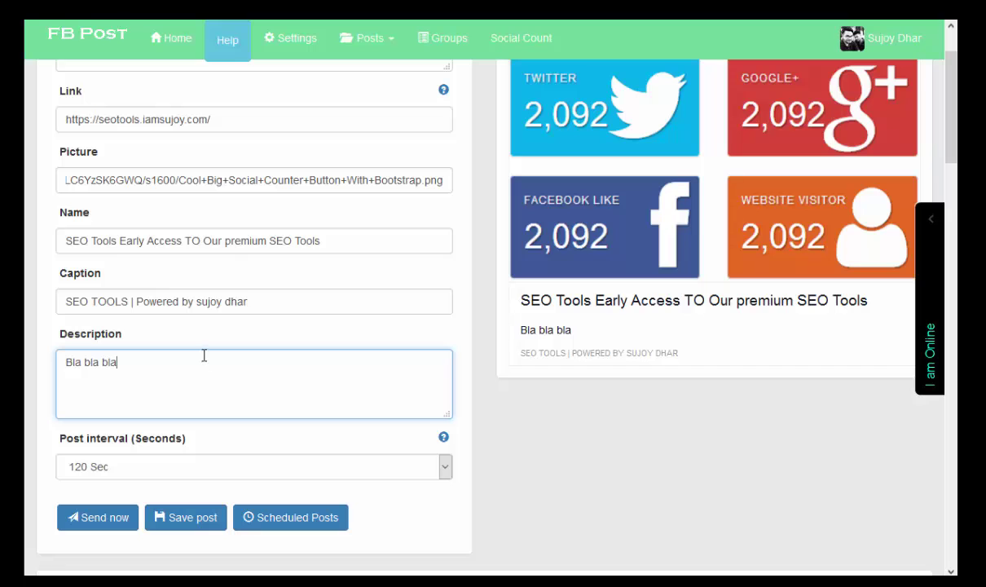
scroll(579, 335, "up", 2)
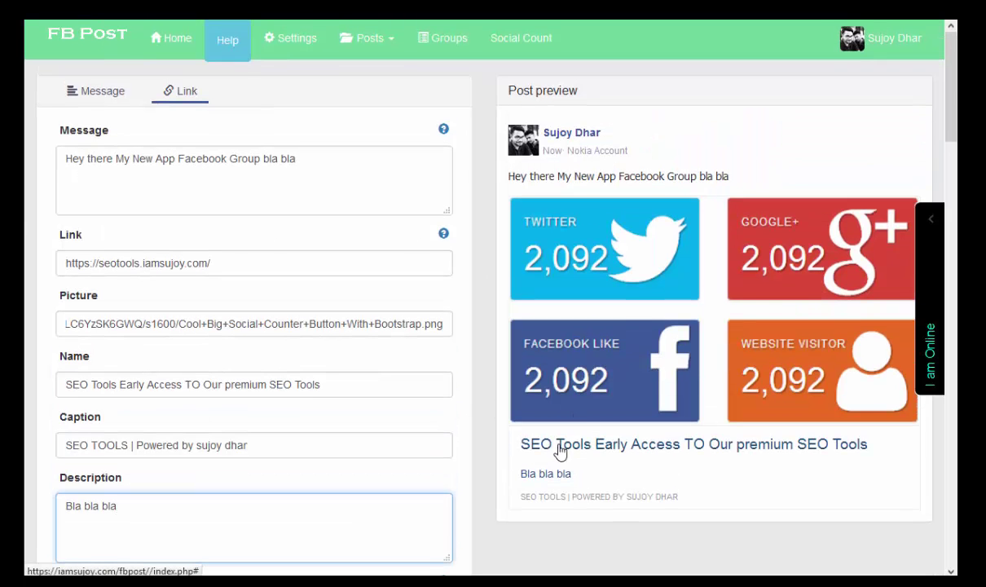
scroll(522, 477, "down", 2)
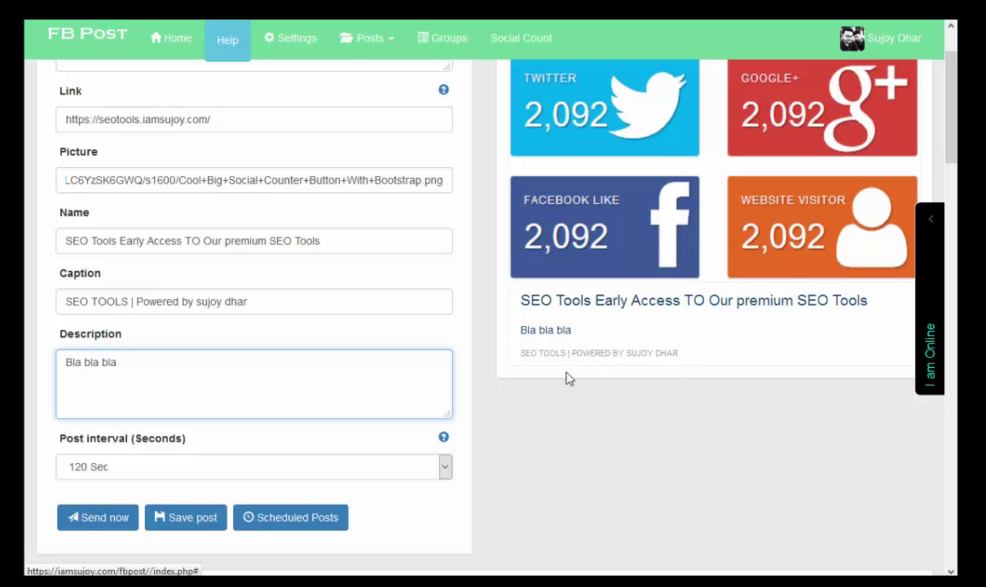
scroll(367, 415, "down", 2)
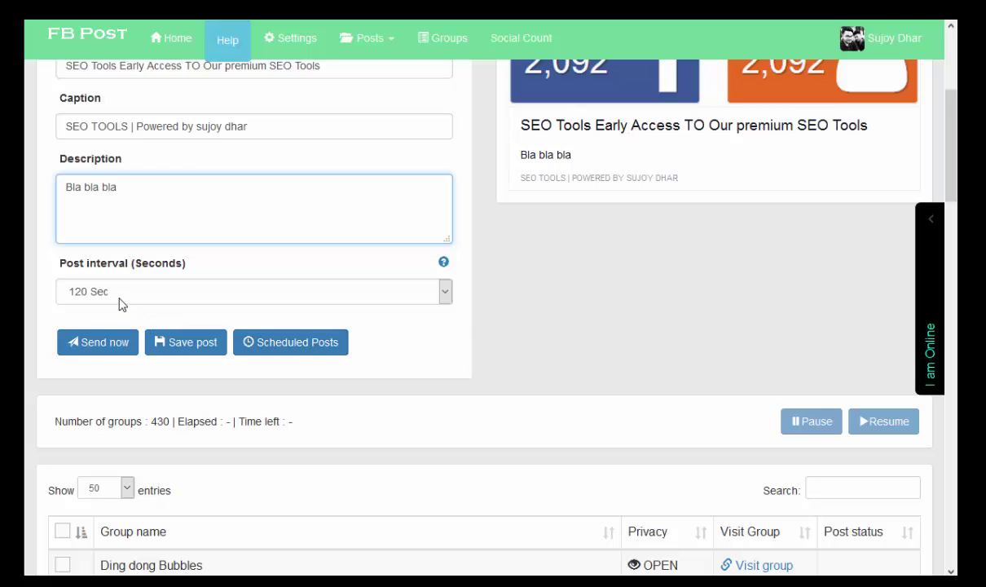
- Select every group and set the table to show All entries
scroll(715, 358, "down", 2)
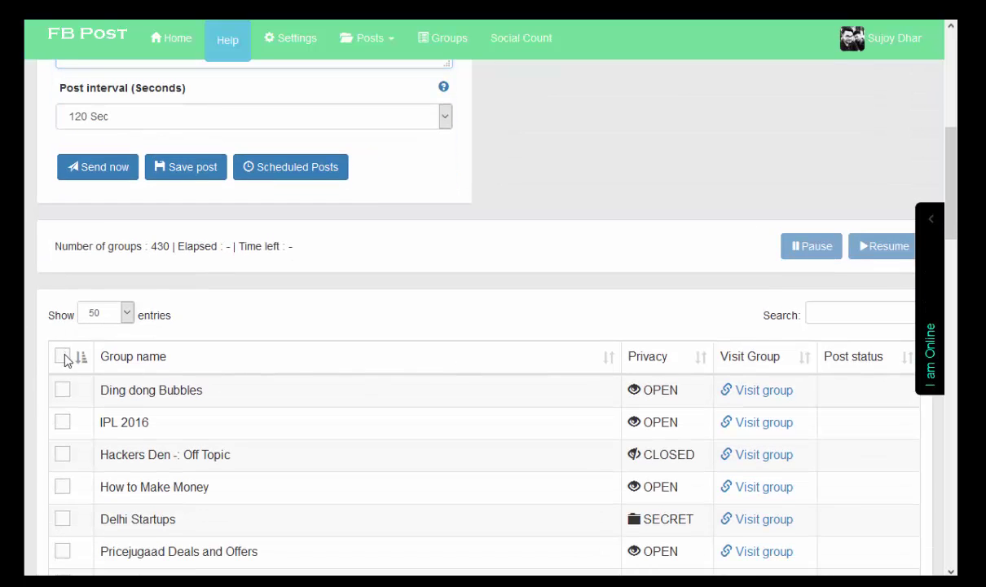
left_click(63, 357)
left_click(118, 313)
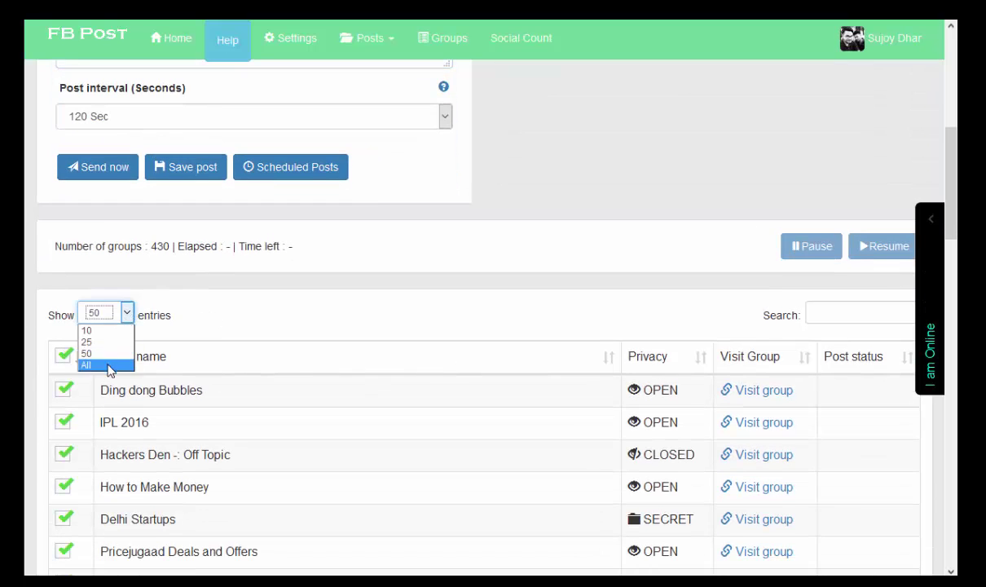
left_click(110, 367)
left_click(114, 313)
left_click(119, 329)
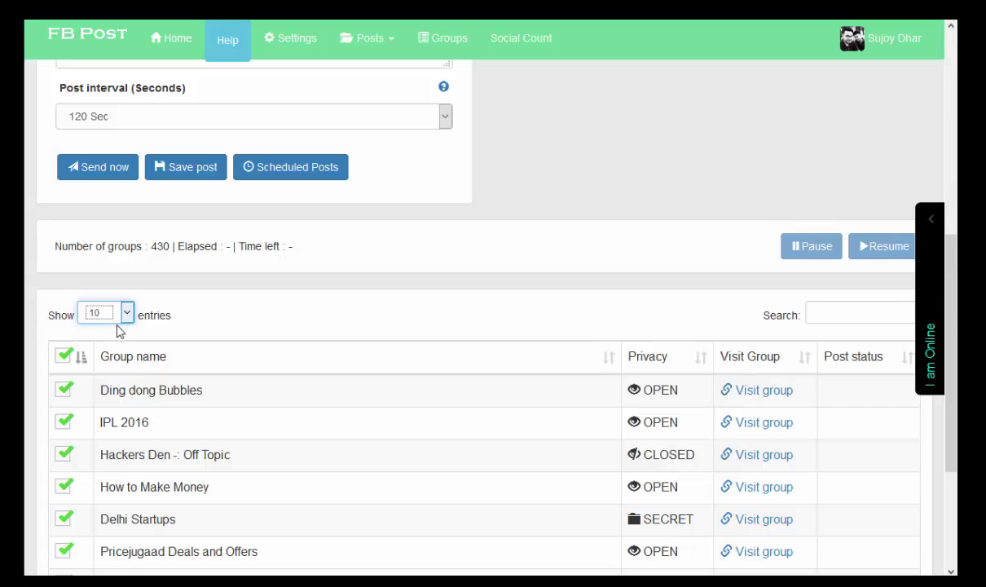
left_click(120, 319)
left_click(85, 353)
left_click(94, 318)
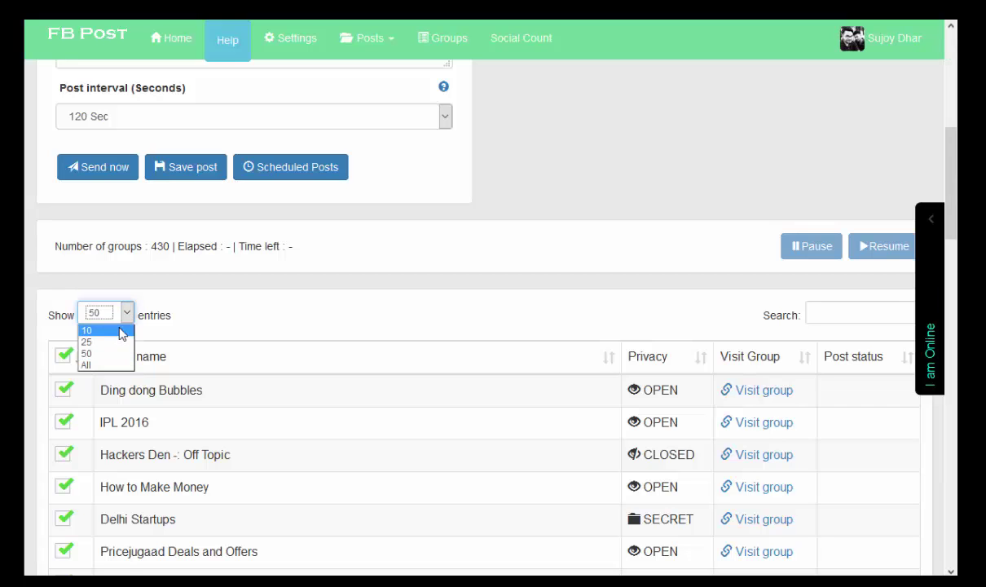
left_click(85, 364)
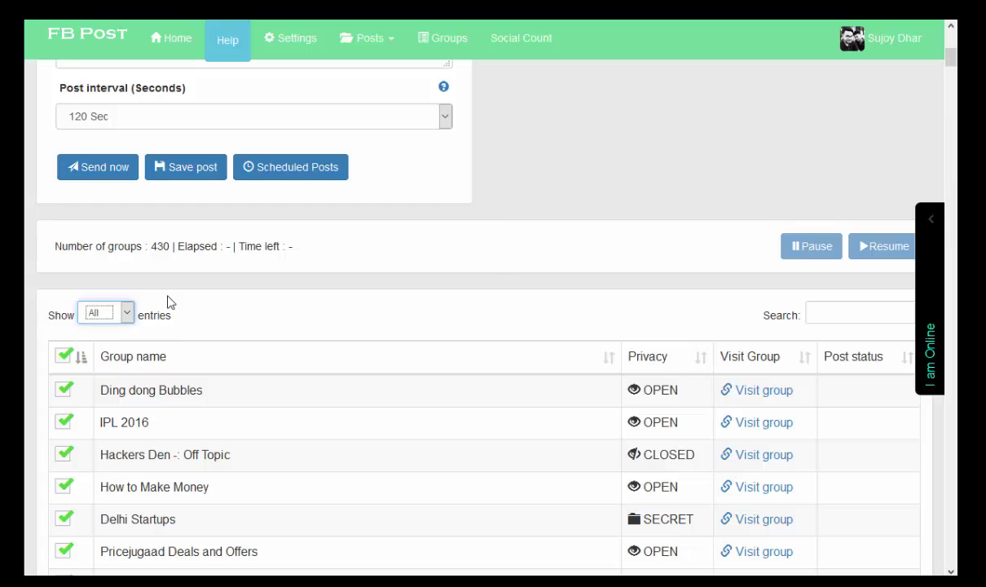
scroll(497, 362, "up", 3)
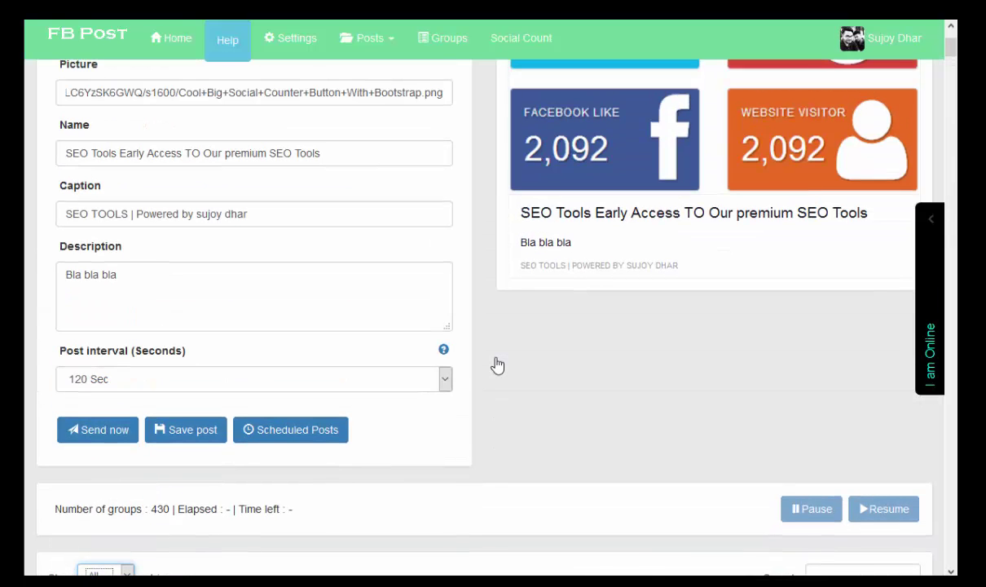
- Keep the post interval at 120 Sec
left_click(156, 380)
left_click(155, 381)
left_click(112, 381)
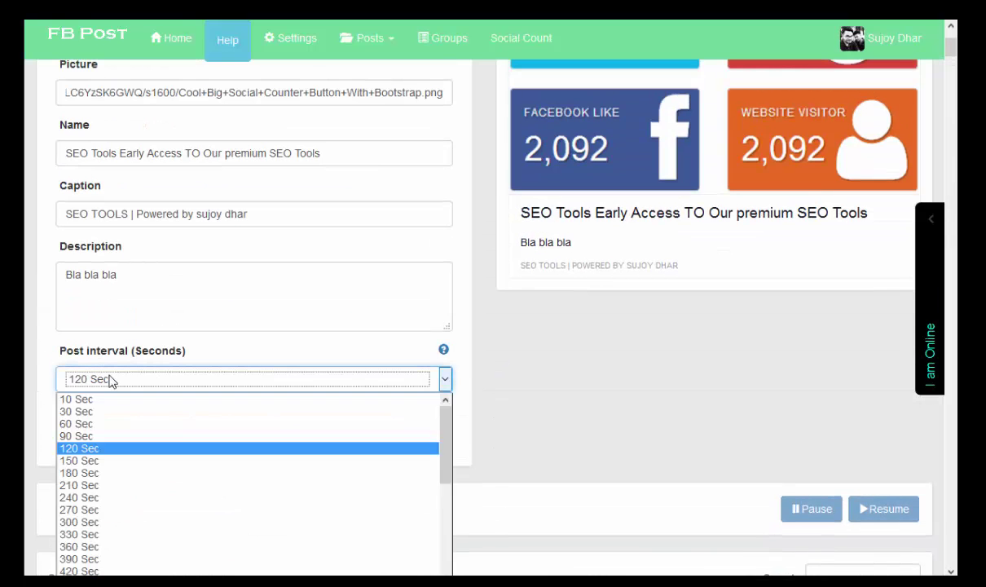
left_click(91, 448)
scroll(468, 436, "up", 3)
scroll(456, 394, "down", 3)
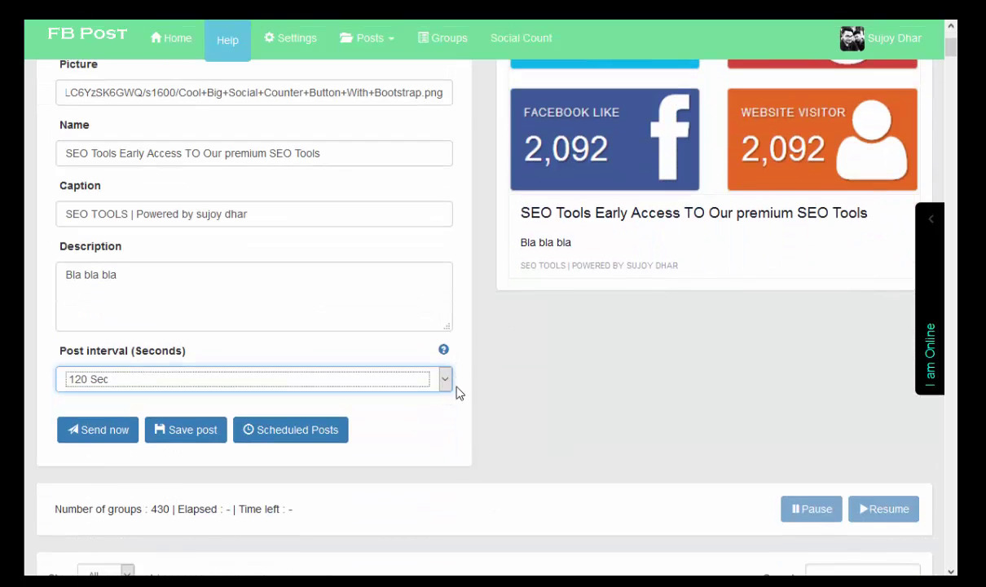
- Send the link post to all 430 groups, then pause once the first group errors
left_click(104, 429)
scroll(717, 456, "down", 2)
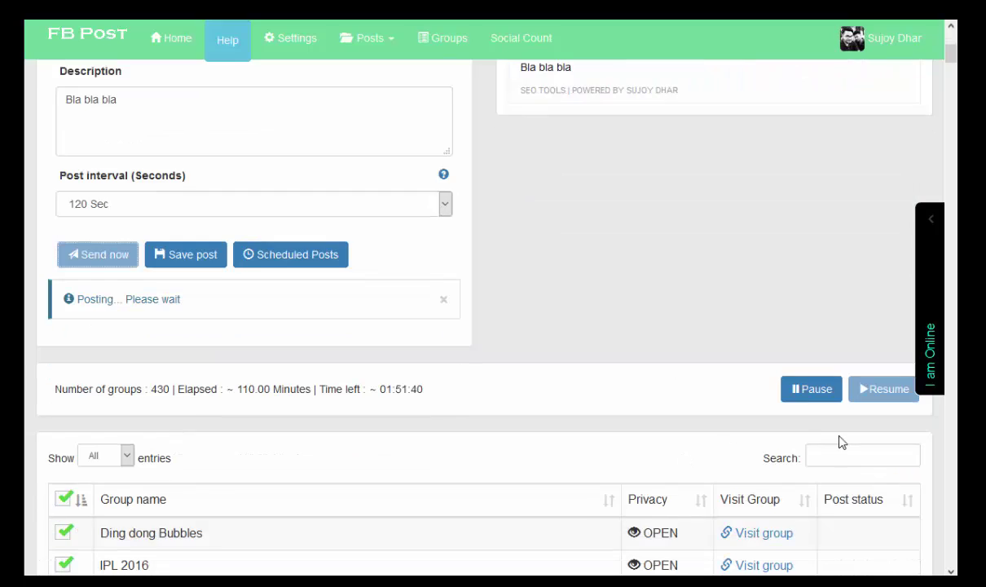
left_click(812, 393)
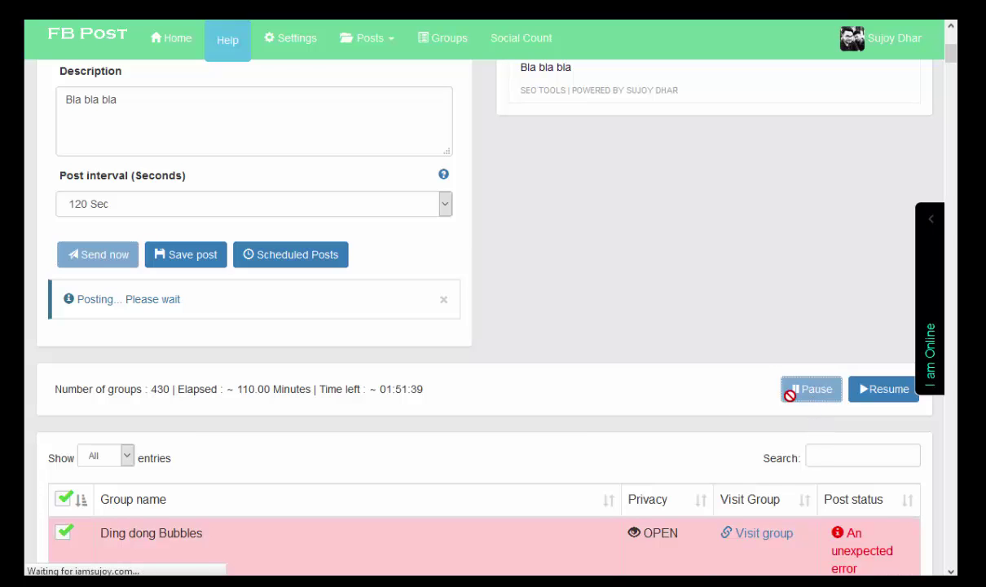
scroll(716, 415, "down", 2)
scroll(343, 402, "up", 5)
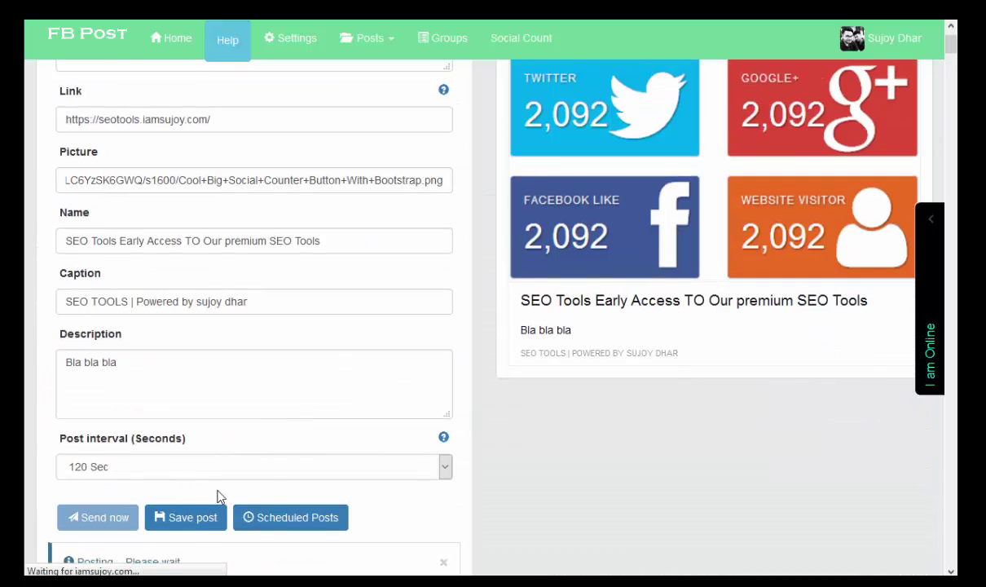
scroll(275, 499, "down", 2)
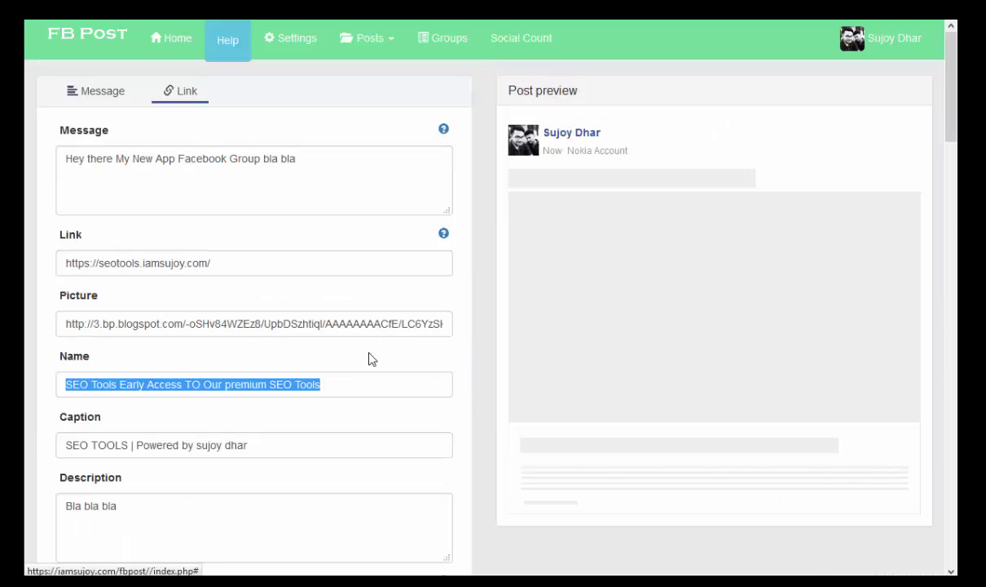
scroll(313, 324, "down", 5)
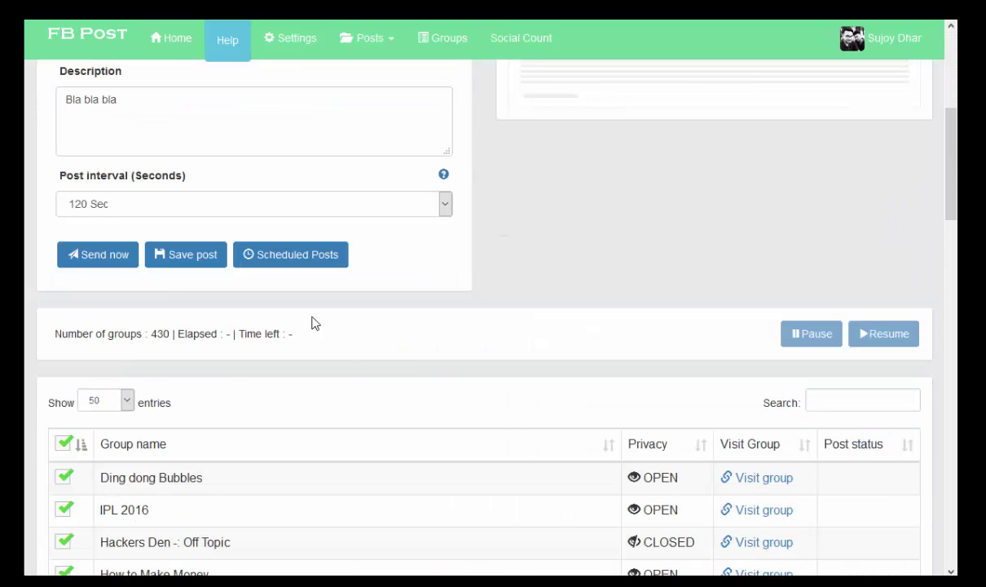
- Save the current post under the title 'bla bla'
left_click(281, 267)
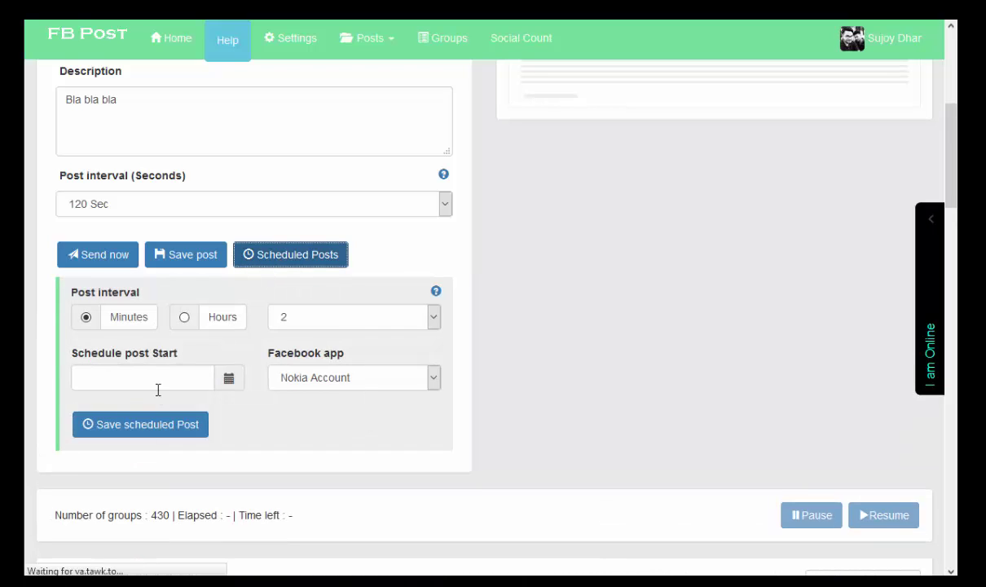
left_click(176, 262)
type("bla bla")
left_click(665, 195)
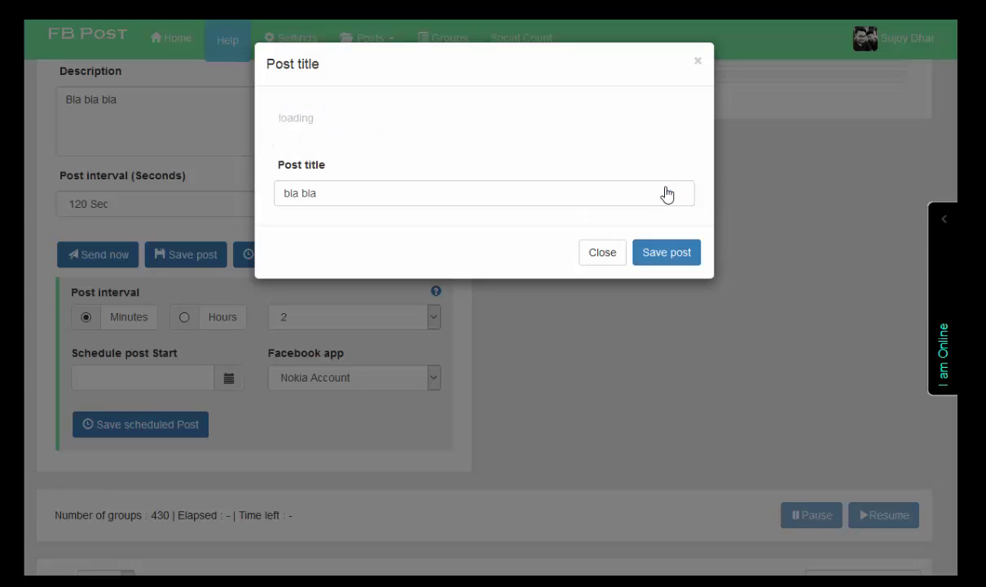
left_click(621, 252)
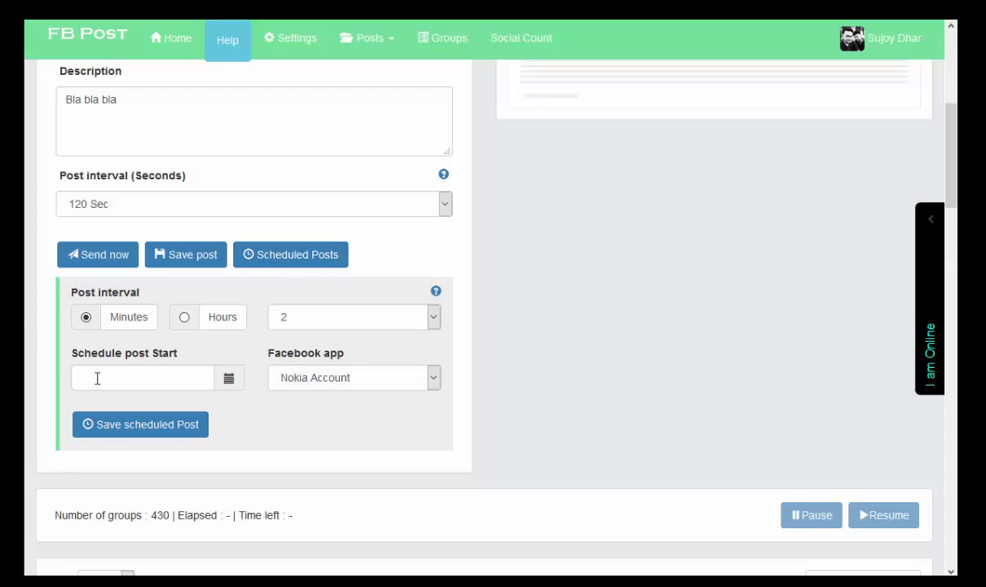
- Schedule it every 10 minutes via Nokia Account, starting 2016/04/02 04:00
left_click(340, 327)
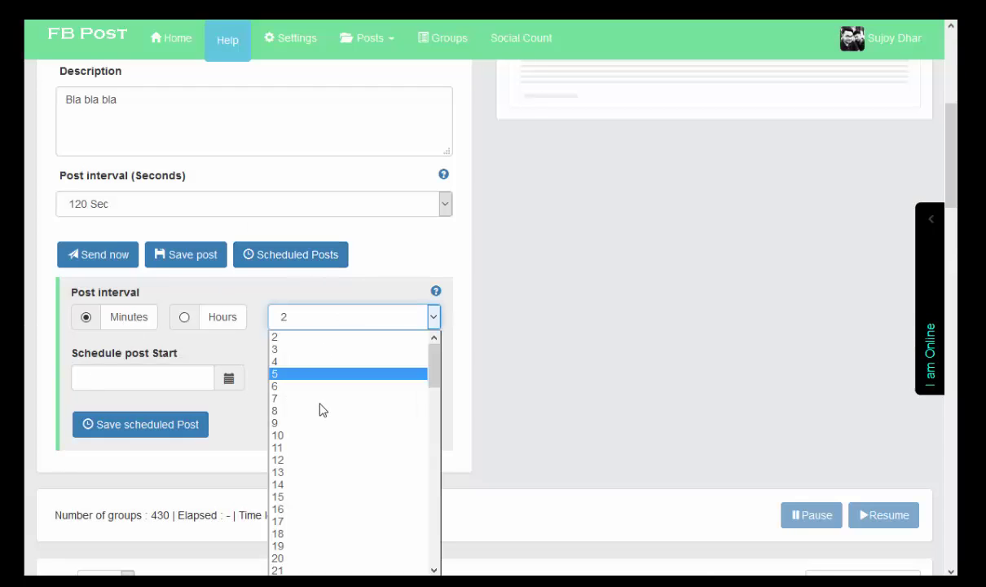
left_click(310, 432)
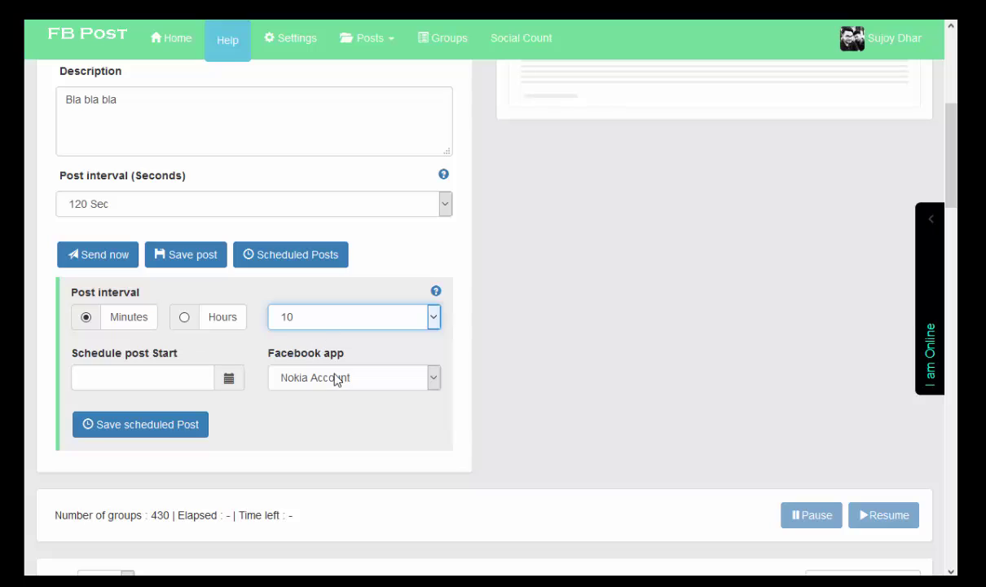
left_click(332, 378)
left_click(333, 379)
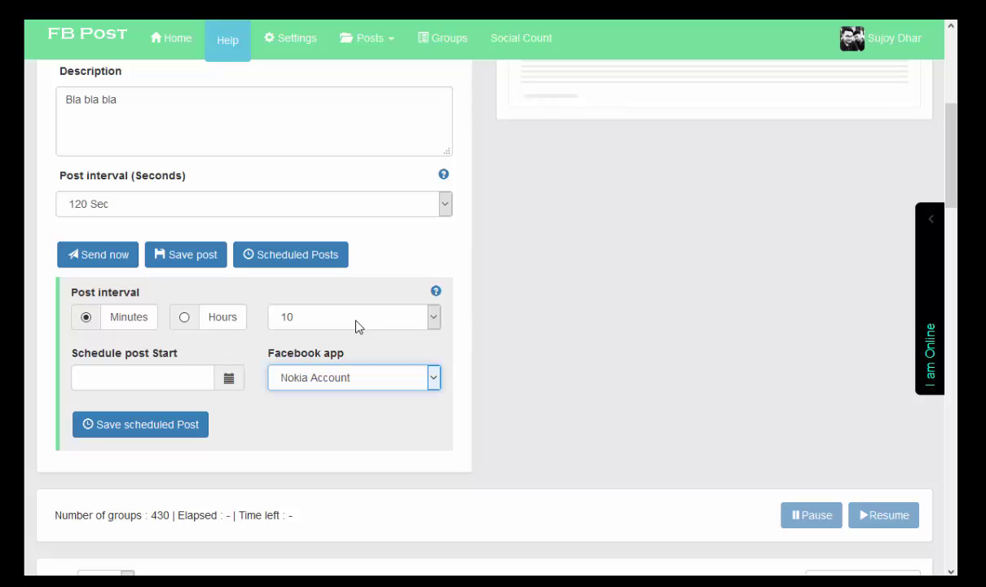
left_click(175, 371)
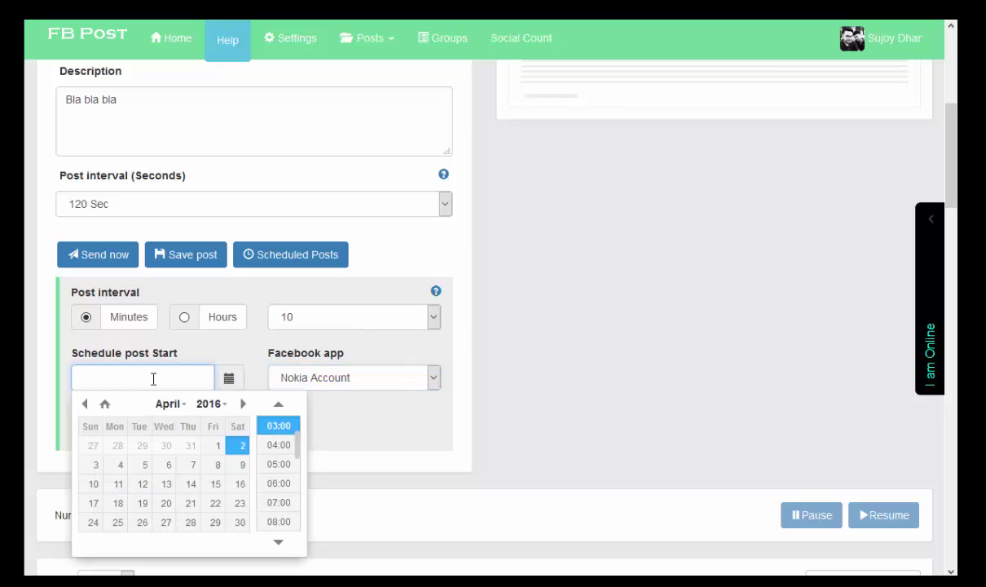
scroll(289, 456, "up", 1)
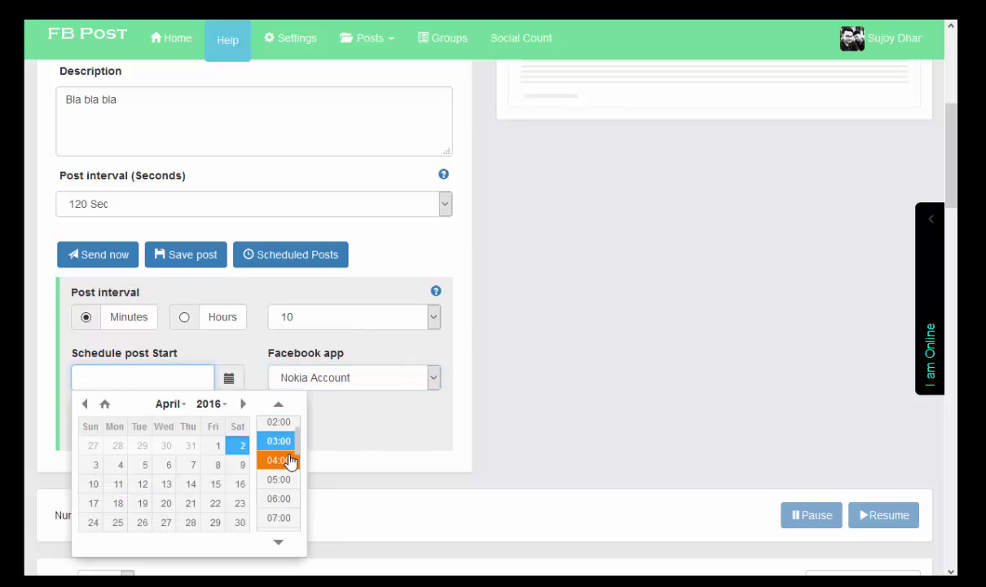
left_click(284, 461)
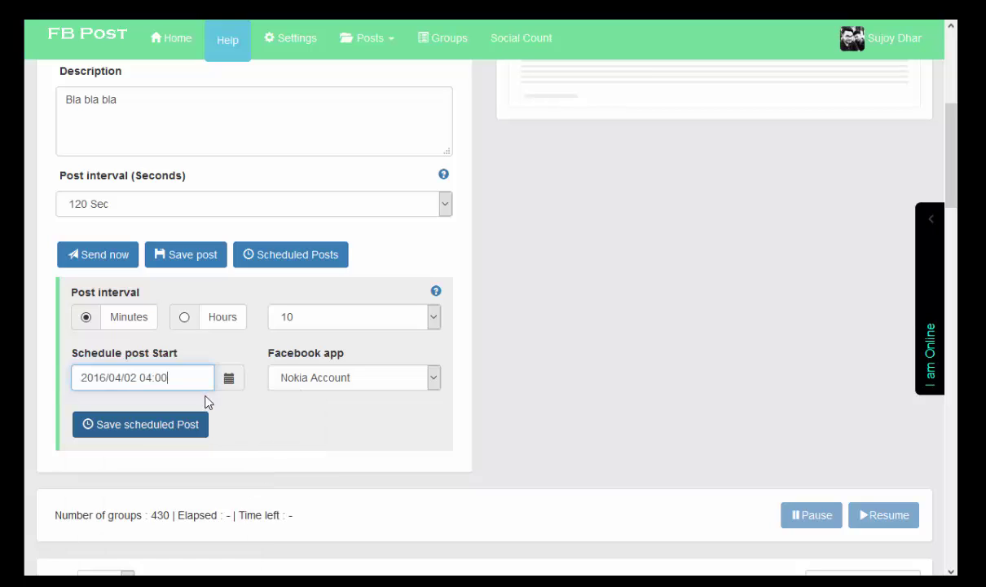
left_click(285, 420)
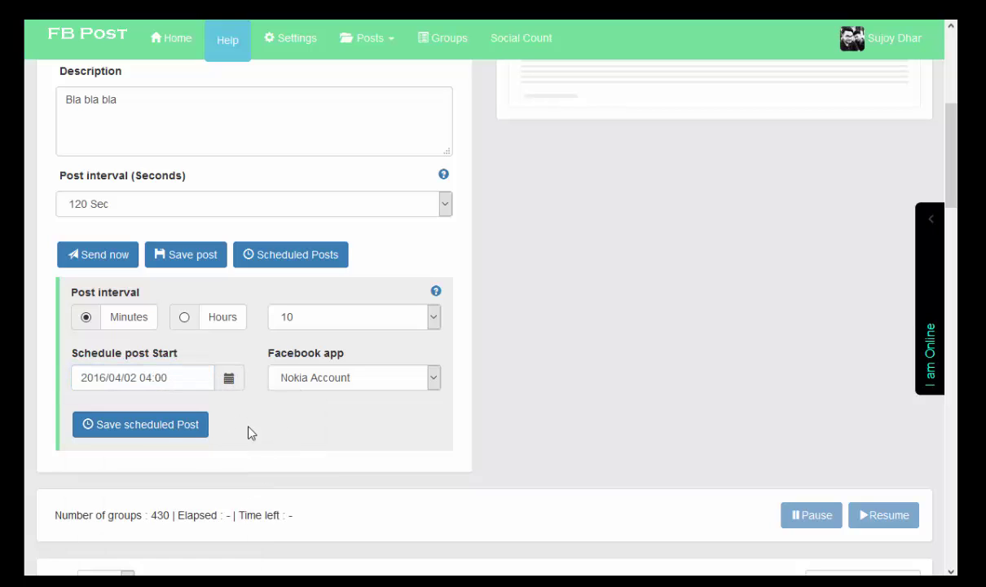